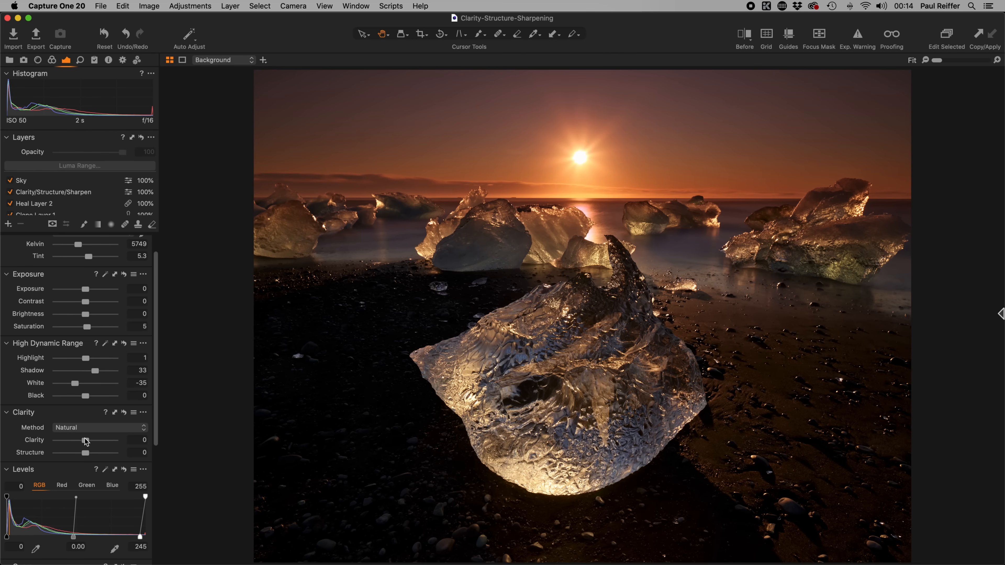
- Set Clarity to 100 on the iceberg photo's background, and try Structure at 100 before resetting it to 0
drag(86, 441, 159, 439)
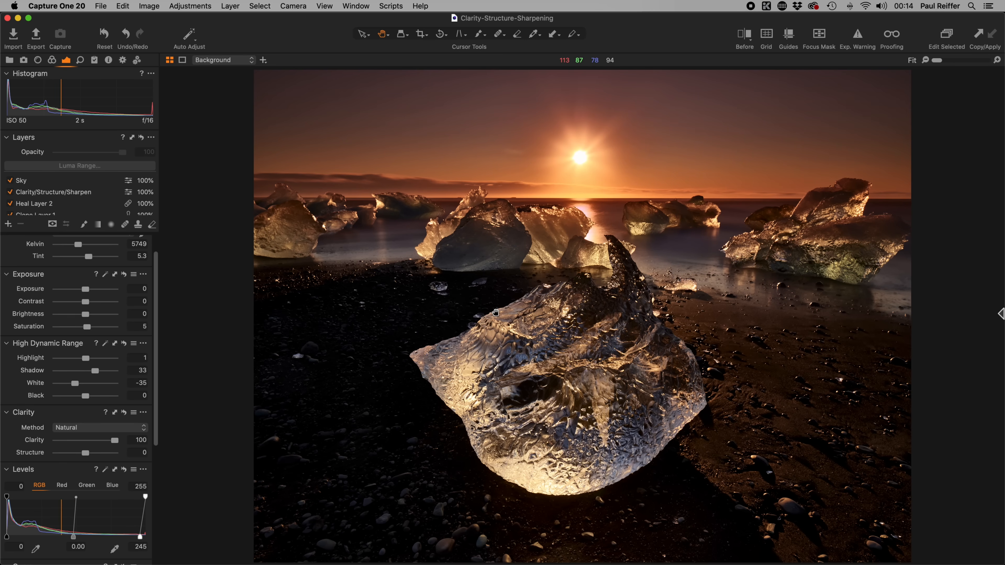
drag(85, 453, 119, 453)
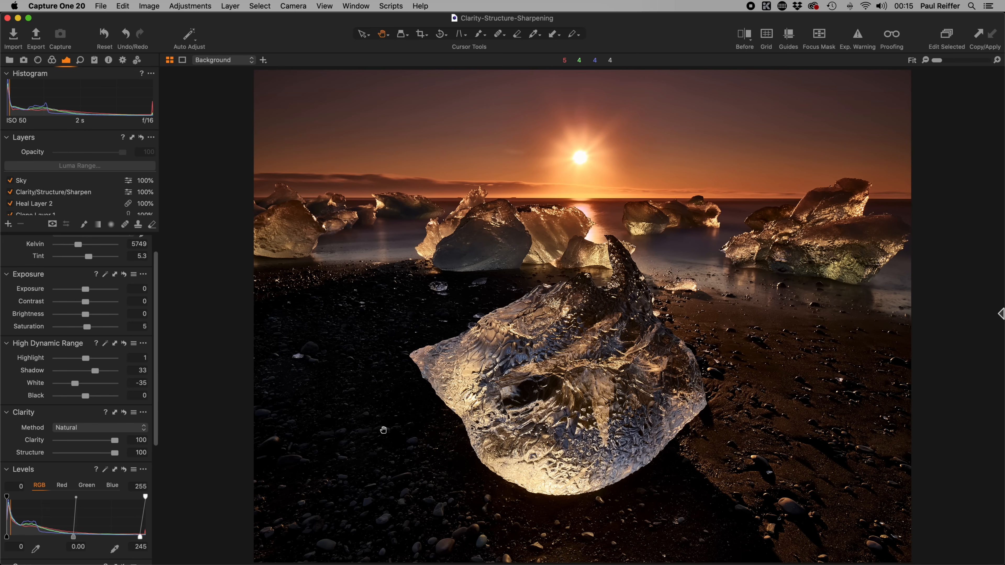
click(115, 456)
double_click(115, 454)
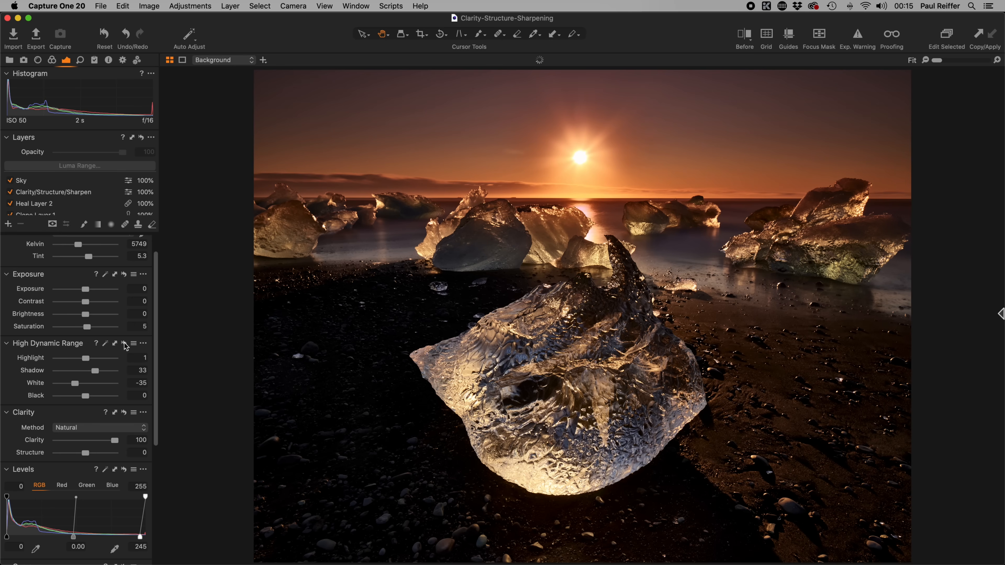
- Set the Sharpening Amount to 837 while checking the ice edge at 100% zoom, and return to the full view
click(80, 61)
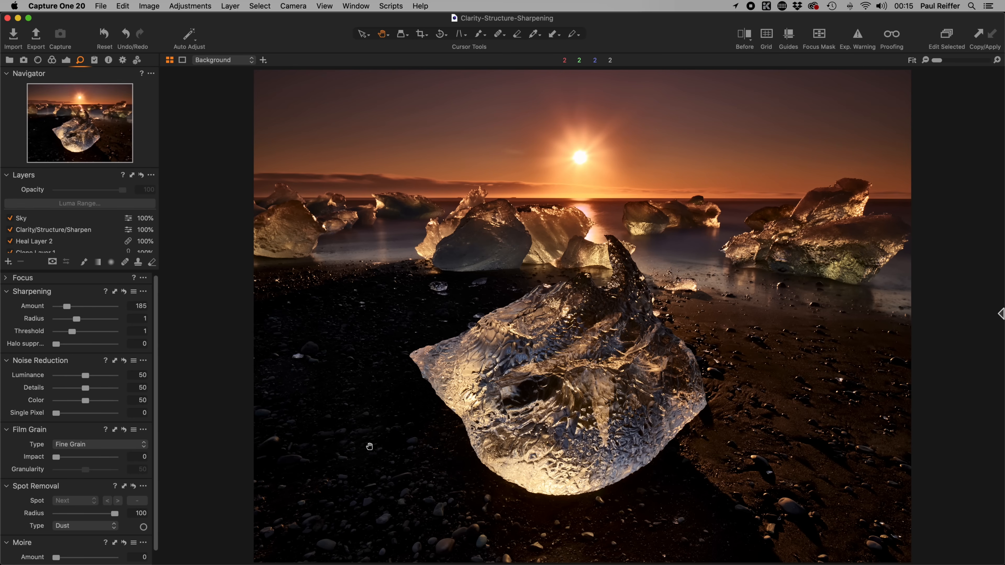
double_click(424, 367)
drag(640, 351, 584, 348)
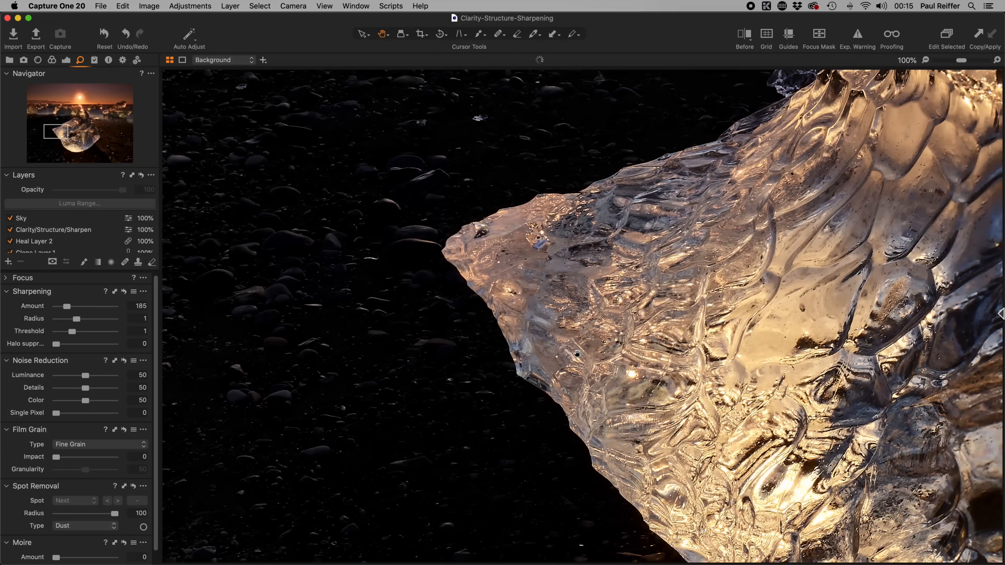
drag(66, 307, 105, 306)
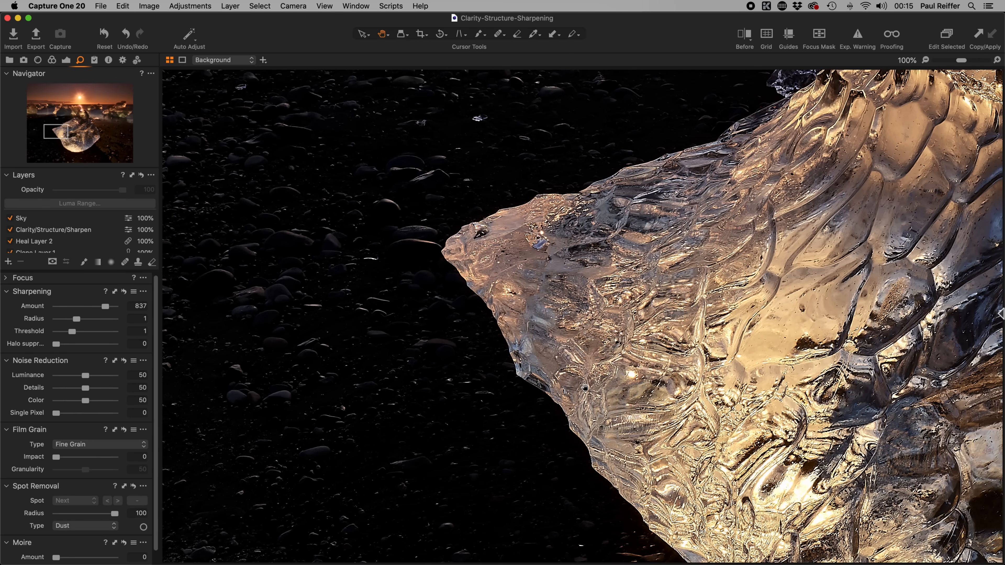
double_click(635, 375)
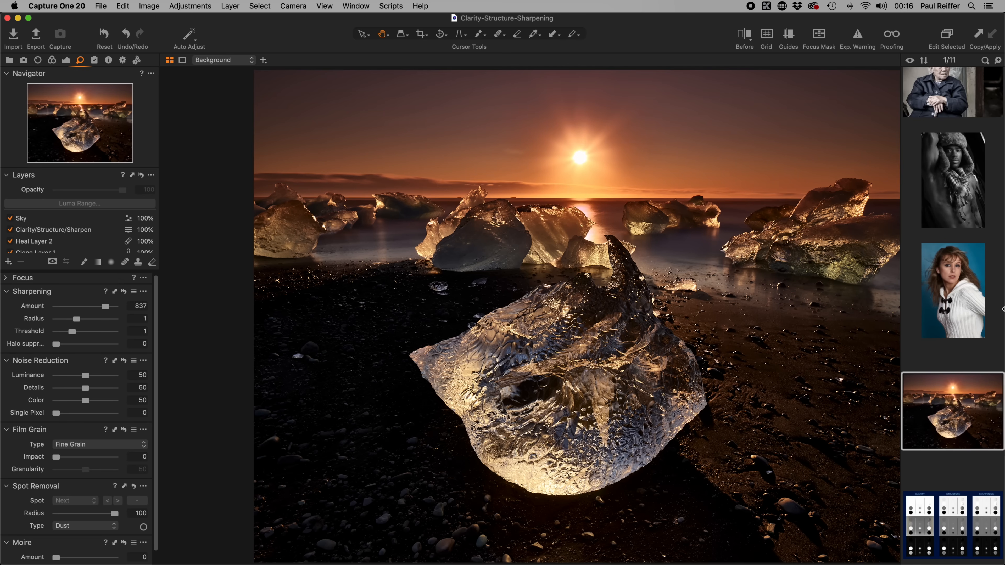
- Open the night photo of the spiral highway interchange and bridge from the image browser
mouse_move(1001, 313)
scroll(981, 297, down, 10)
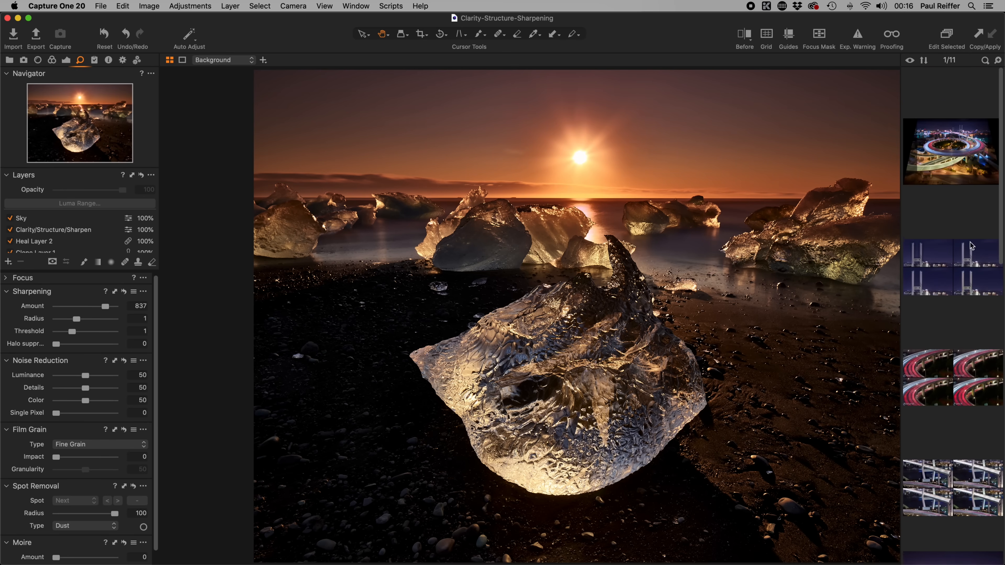
click(955, 124)
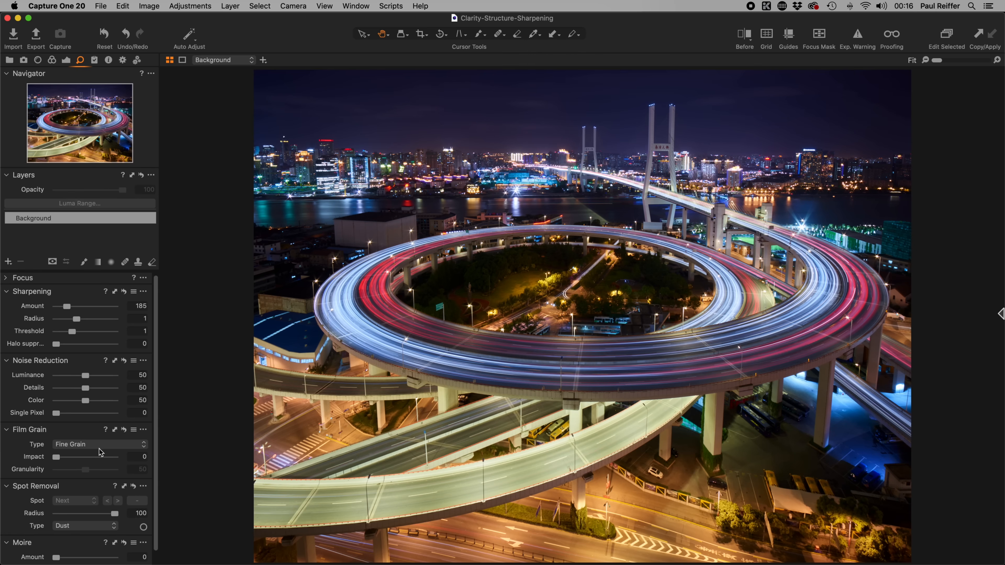
- Set Clarity to 100 on the background of the interchange photo using the Natural method
click(68, 60)
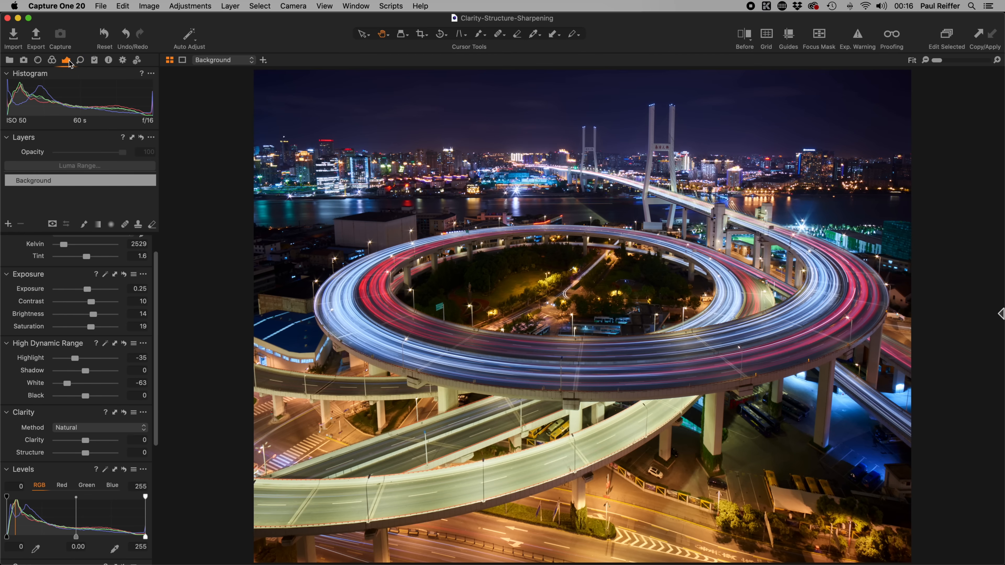
scroll(89, 390, down, 3)
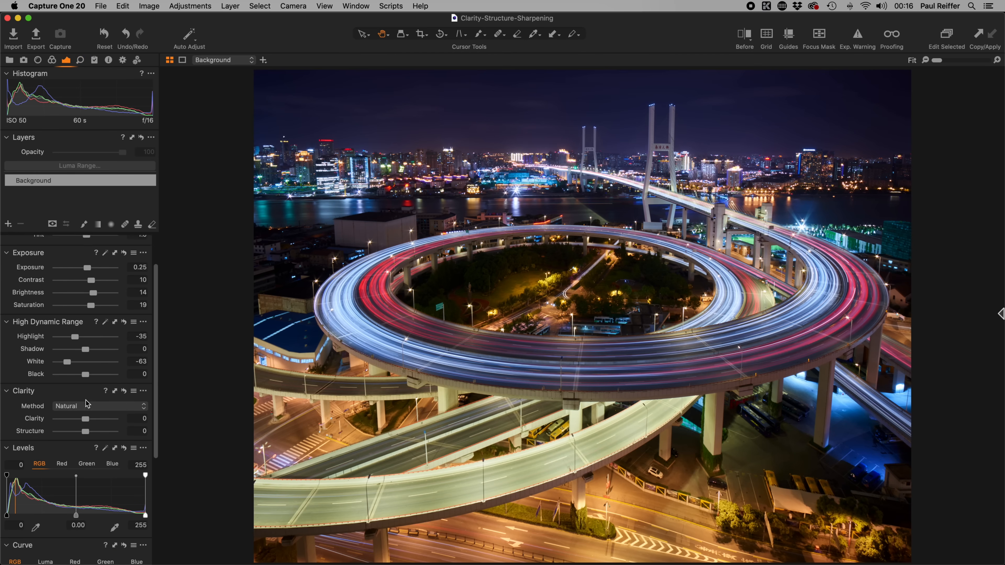
scroll(90, 385, down, 1)
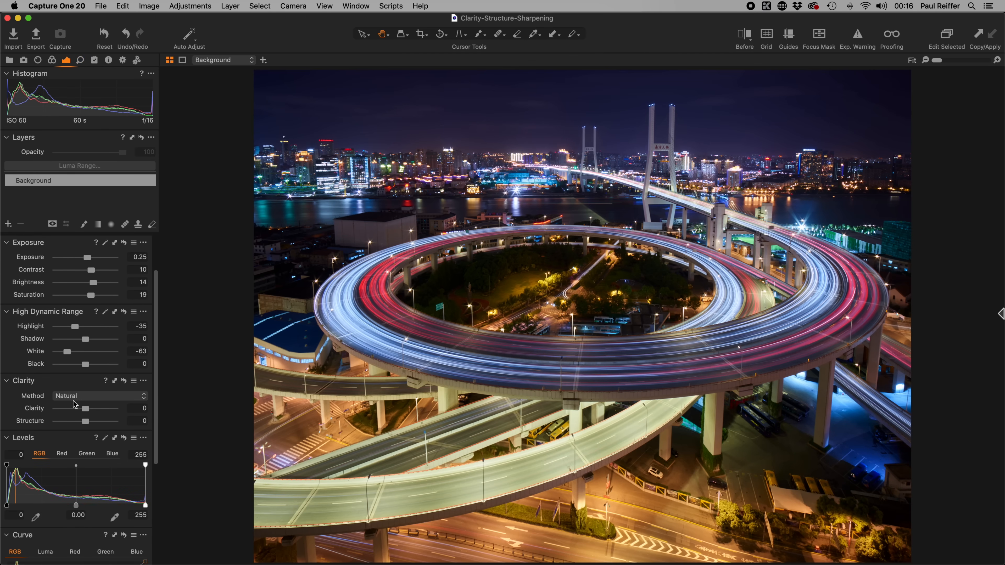
click(85, 411)
drag(85, 410, 157, 408)
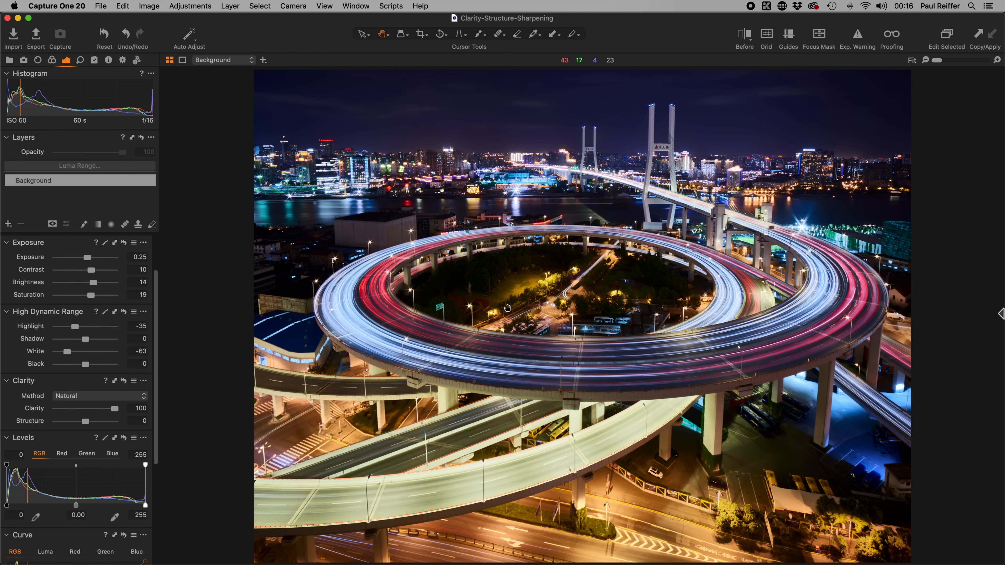
- Compare the photo with and without the Clarity adjustment, examining the light trails, bridge towers and river at 100% zoom
click(124, 381)
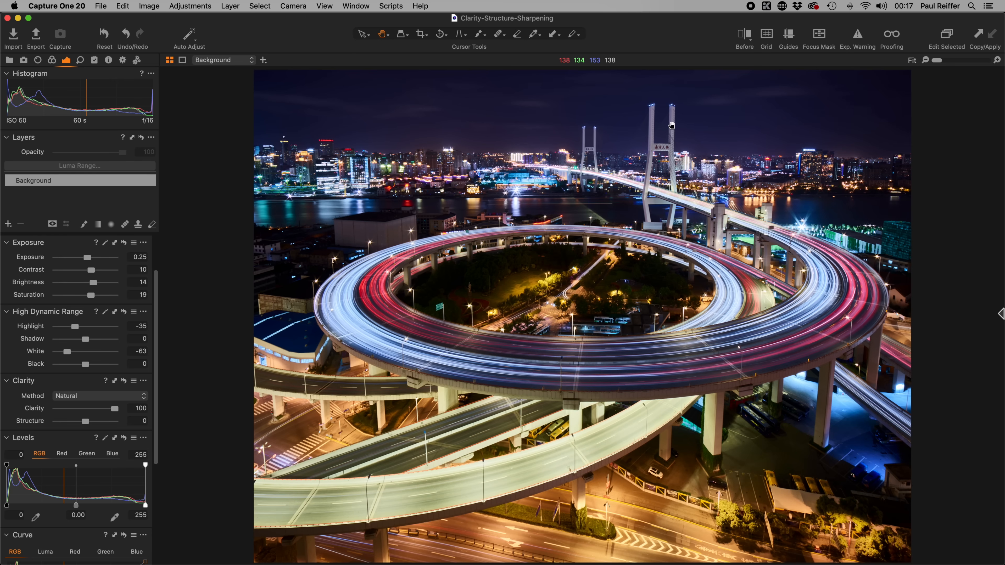
click(380, 335)
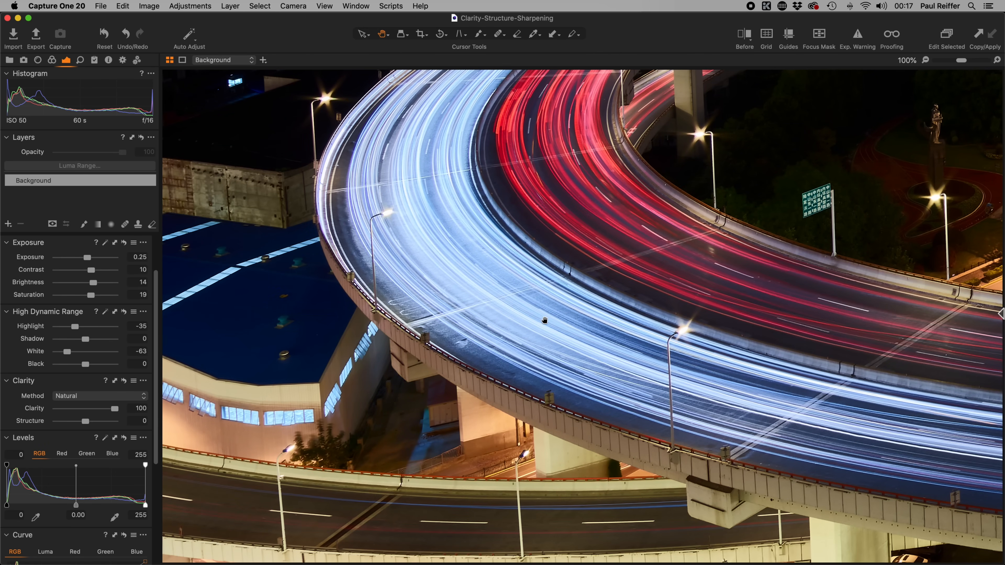
click(545, 320)
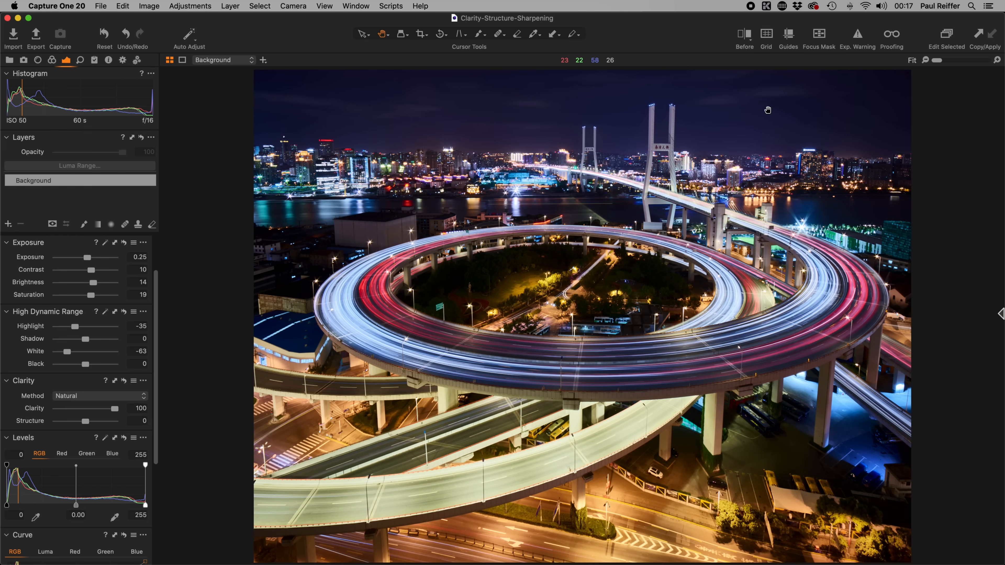
click(667, 121)
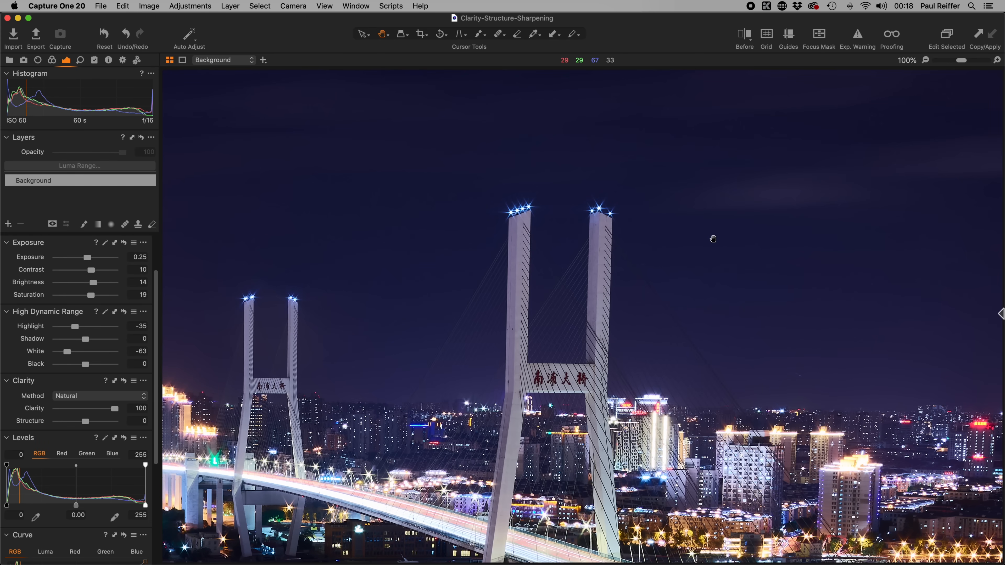
click(125, 381)
click(414, 347)
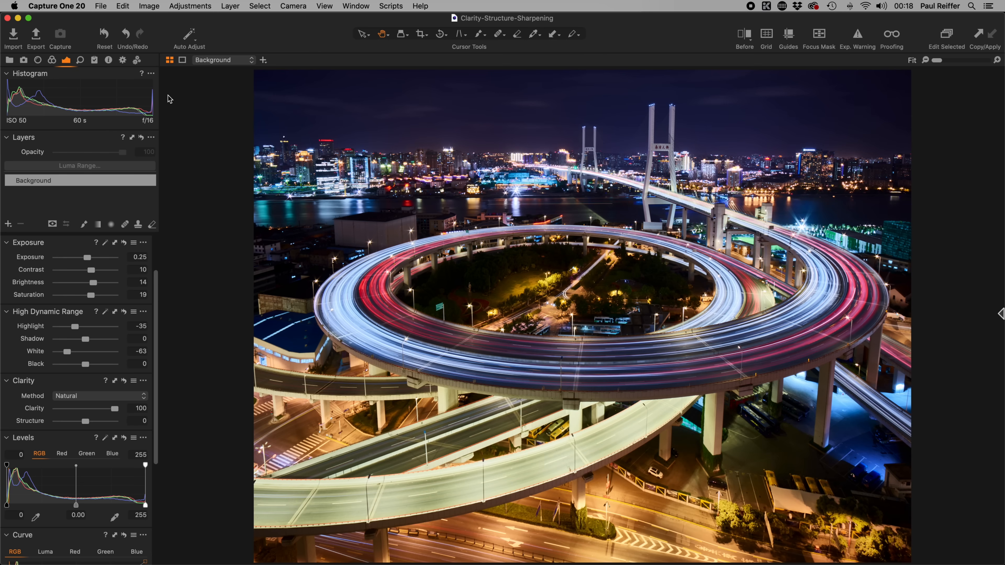
double_click(619, 180)
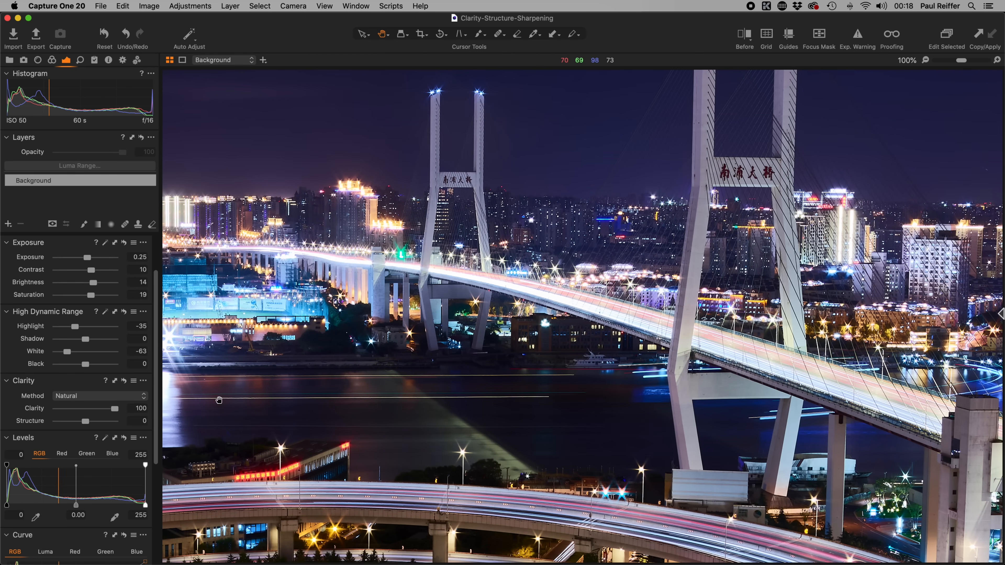
click(125, 381)
double_click(436, 341)
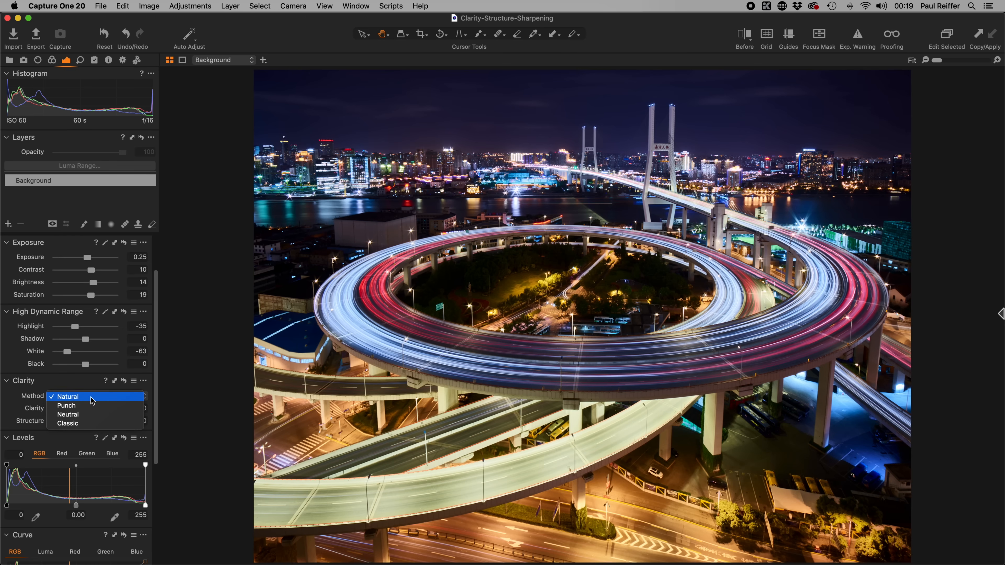
click(92, 401)
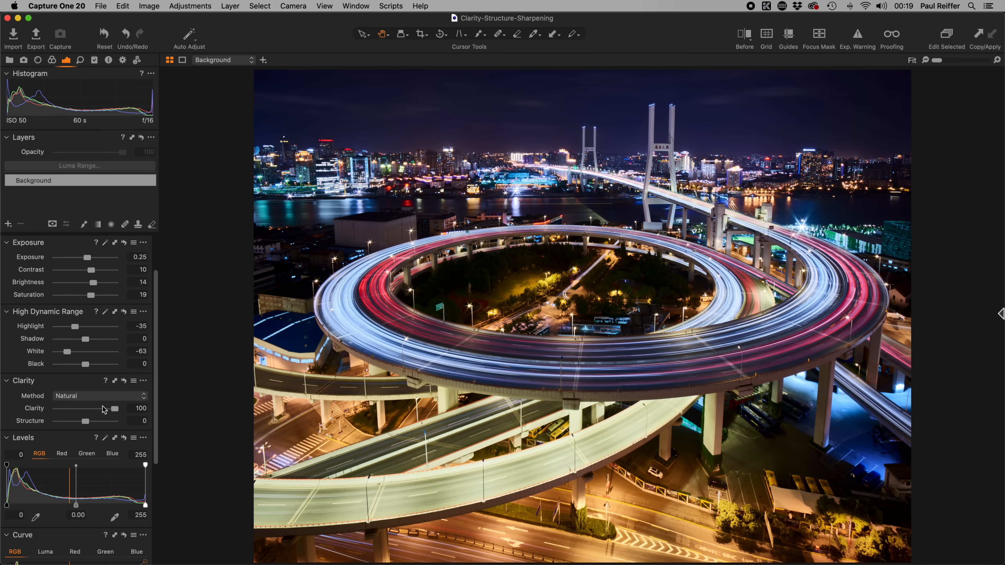
click(98, 397)
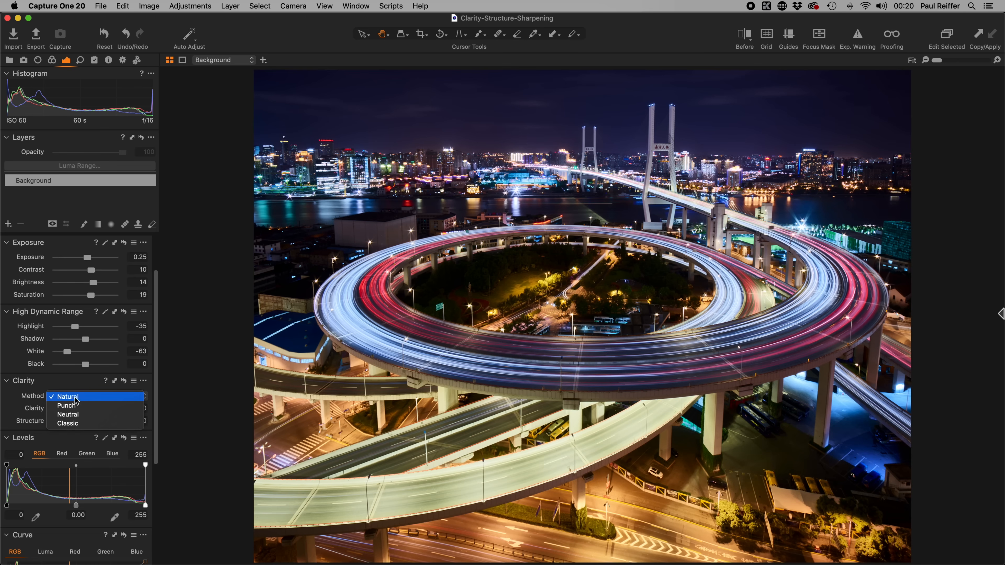
click(71, 398)
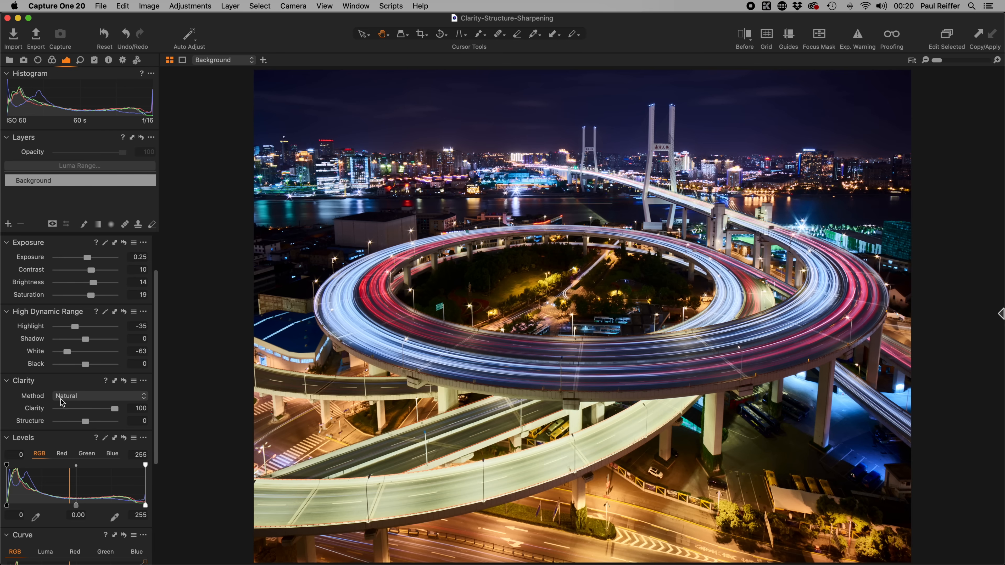
- Try the Classic Clarity method and examine the bridge towers and skyline at 100% zoom
click(96, 397)
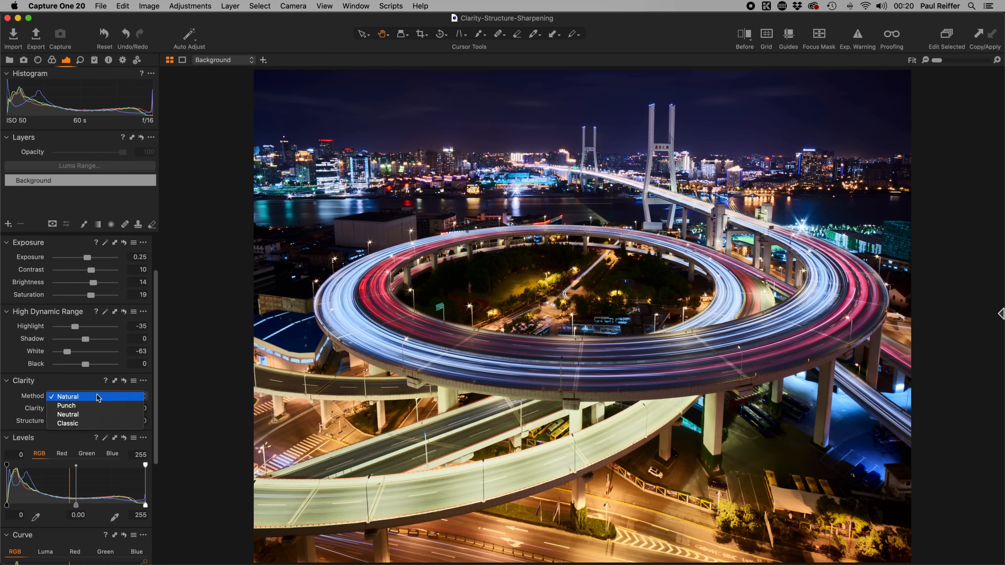
click(91, 425)
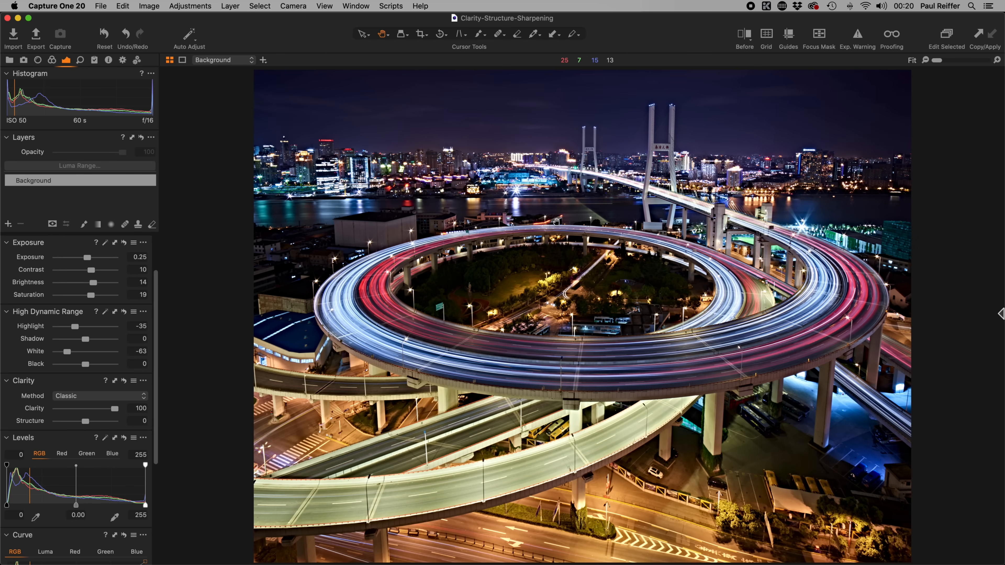
double_click(659, 126)
drag(601, 241, 539, 233)
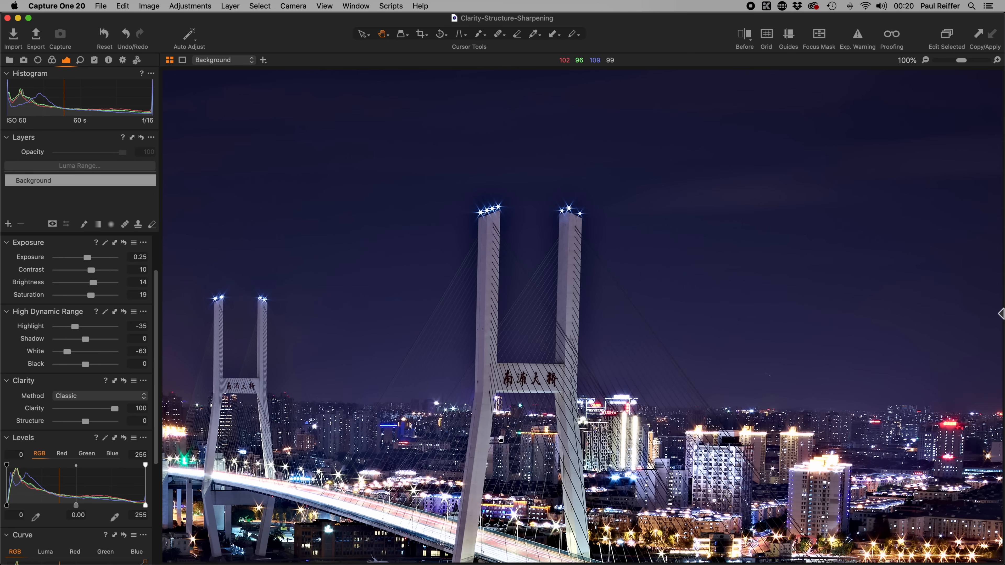
drag(532, 379, 599, 294)
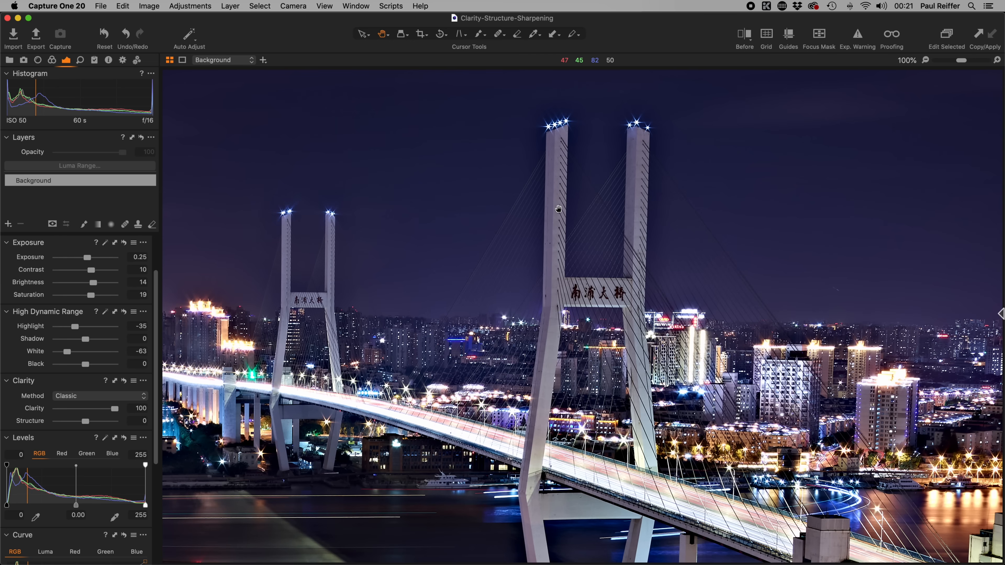
double_click(556, 241)
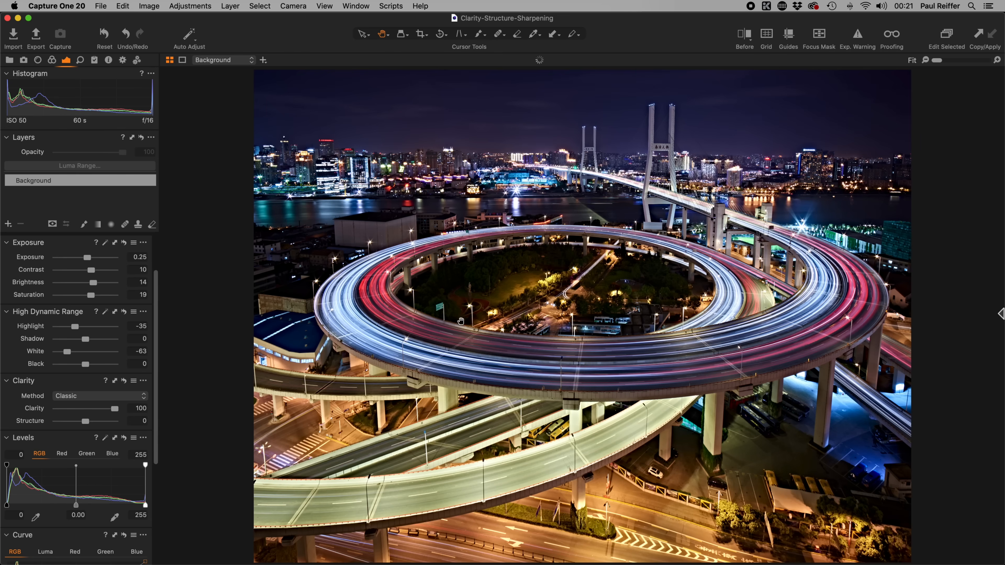
- Switch the Clarity method to Neutral and compare the bridge area with and without the adjustment at 100% zoom
click(74, 396)
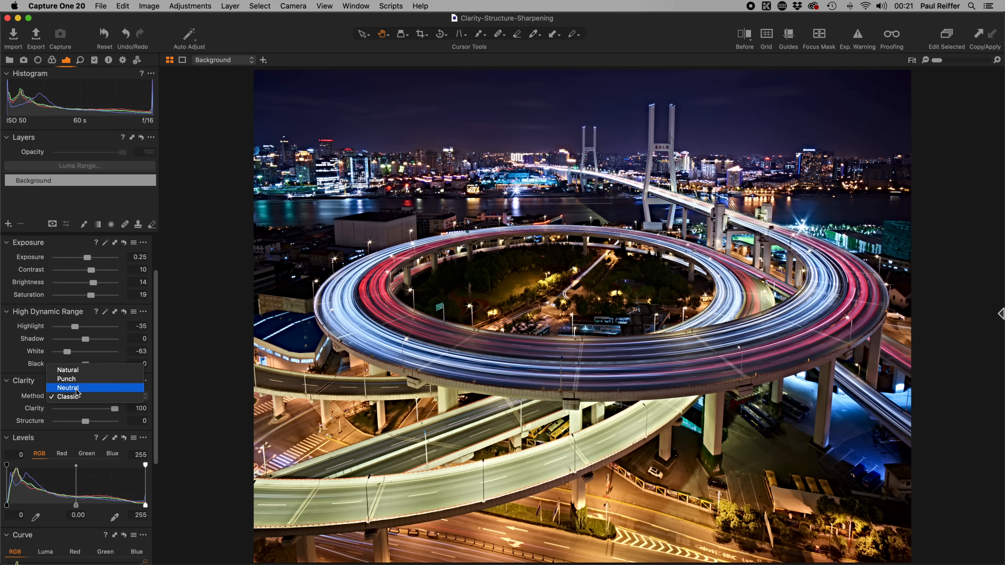
click(78, 388)
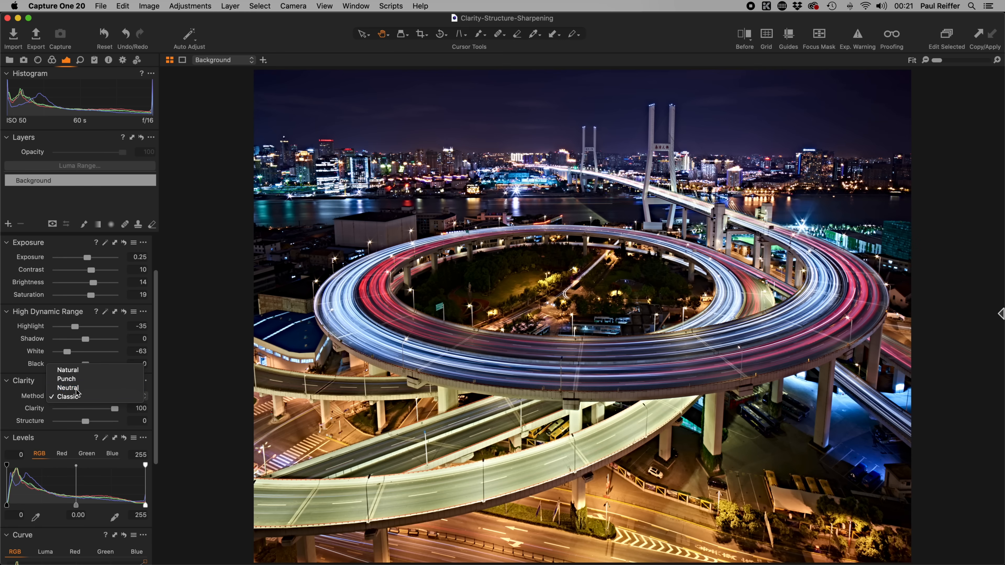
double_click(592, 177)
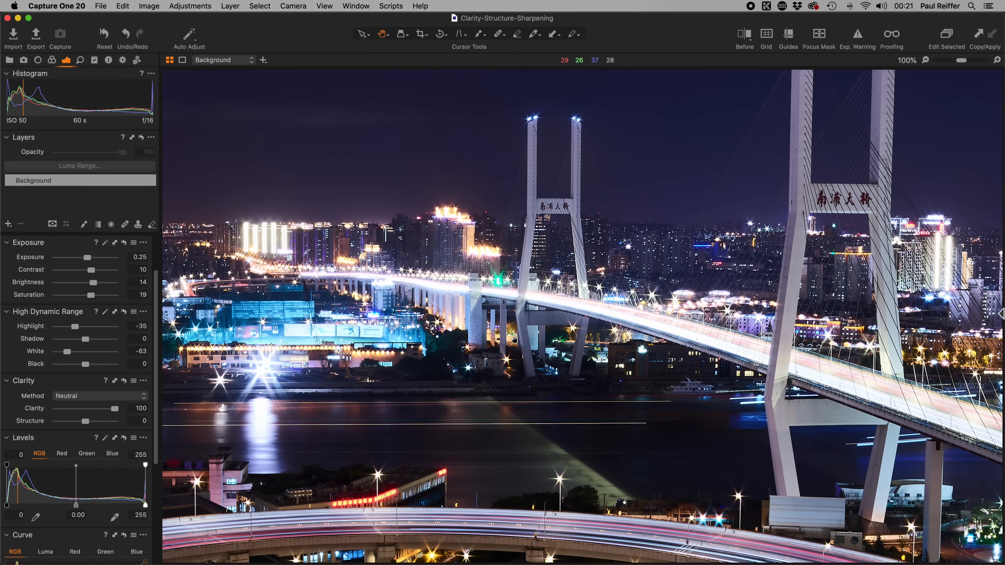
drag(514, 346, 386, 311)
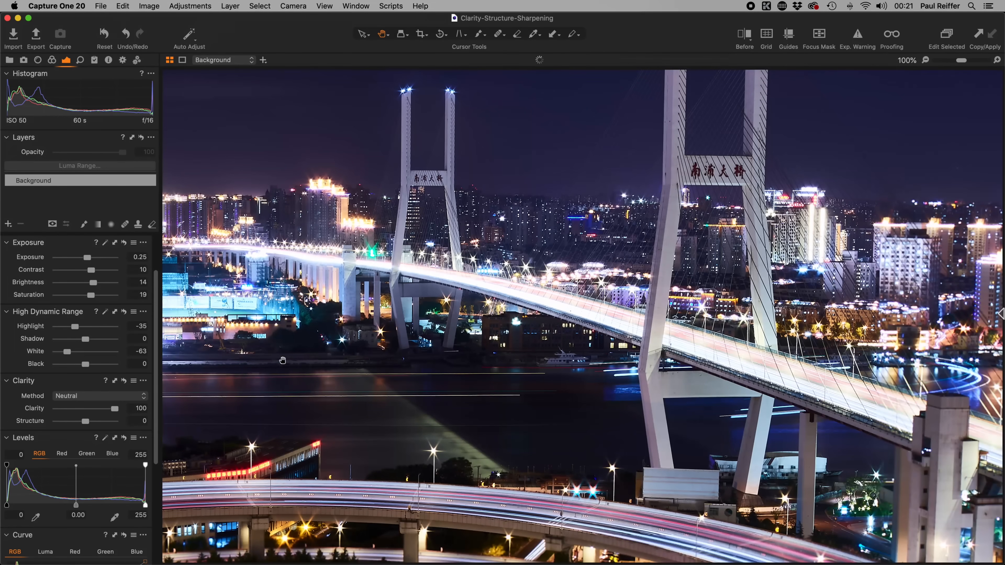
alt+click(124, 381)
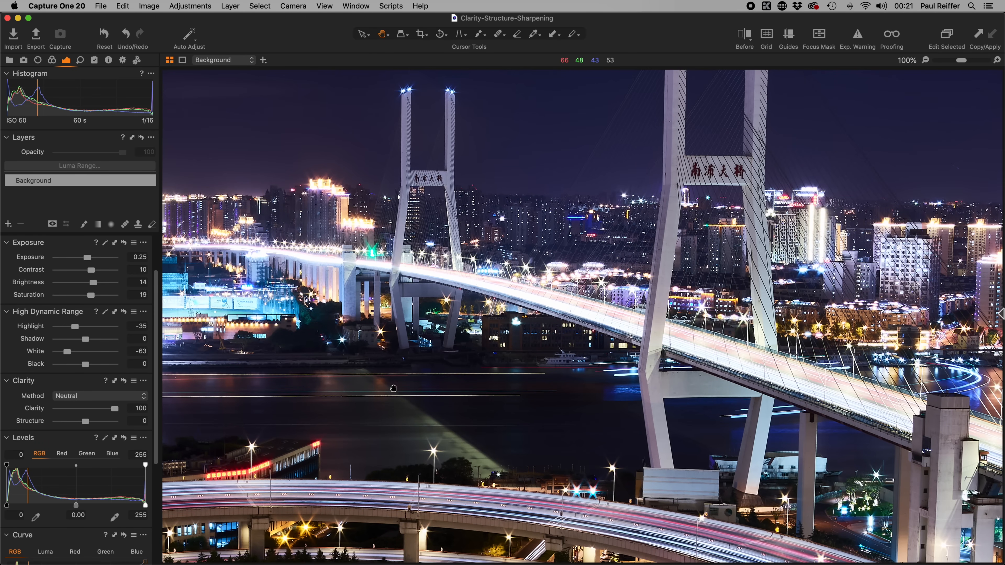
double_click(460, 410)
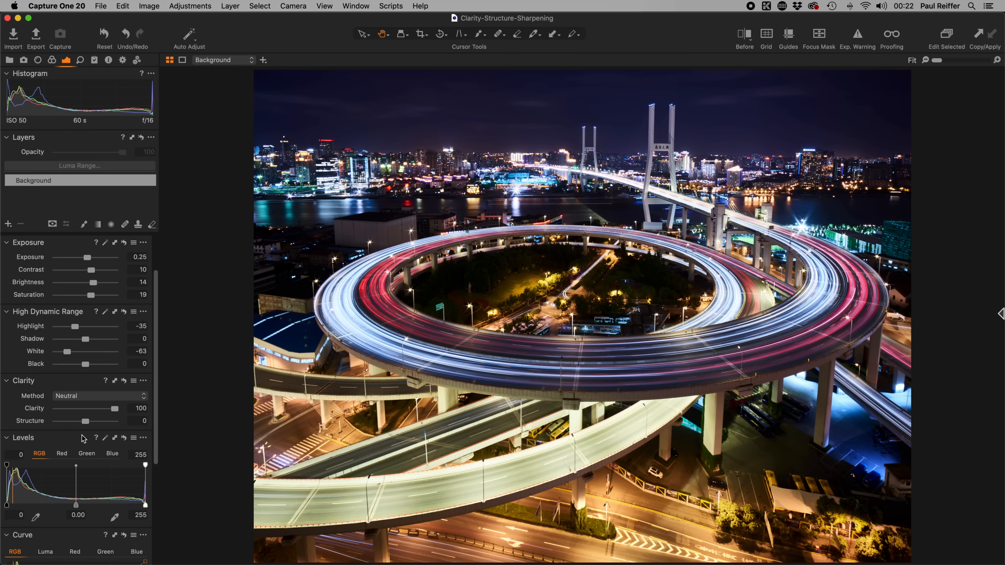
- Try the Punch Clarity method on the interchange photo, compare it with the unadjusted image, and set the method back to Natural
click(80, 396)
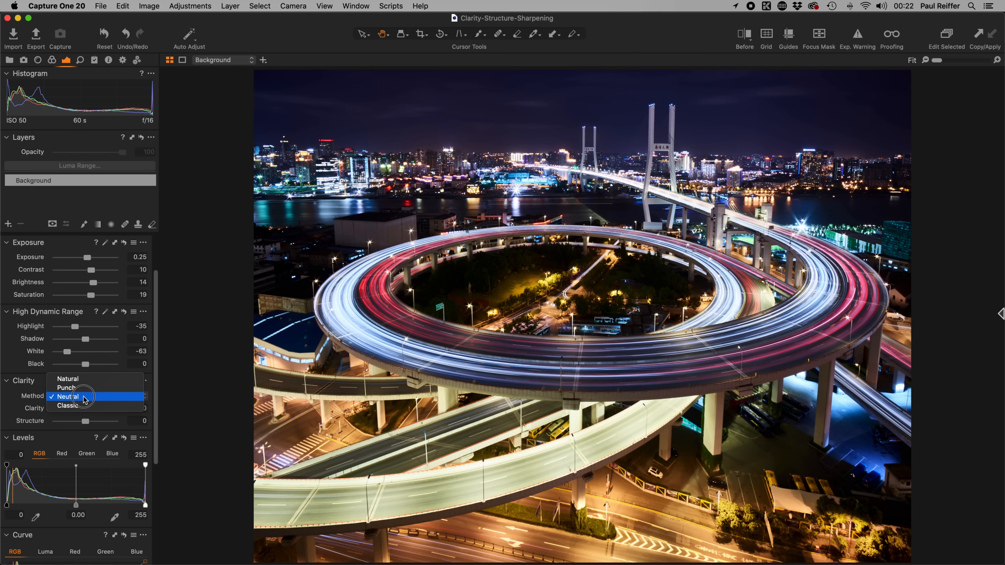
click(77, 389)
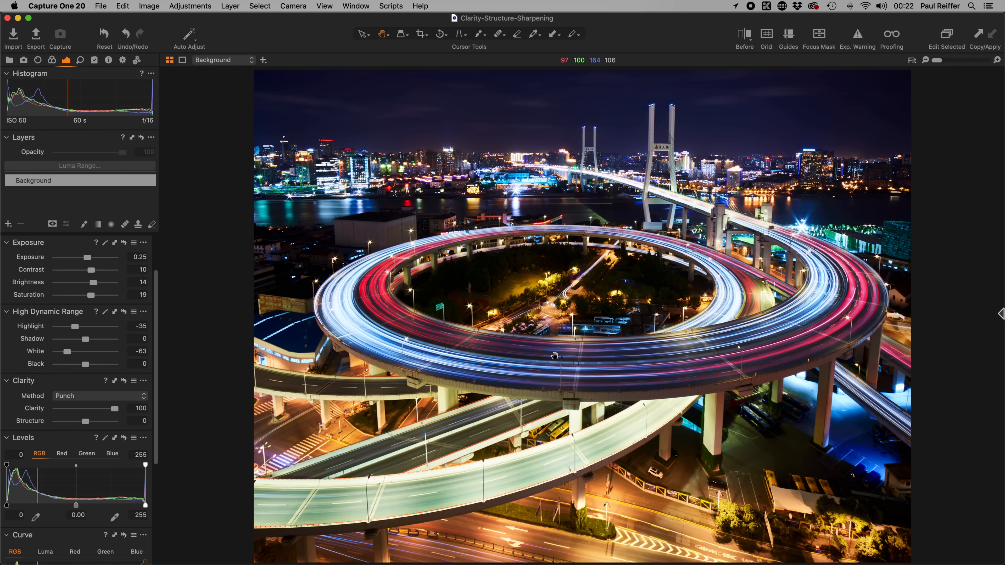
click(123, 382)
click(98, 396)
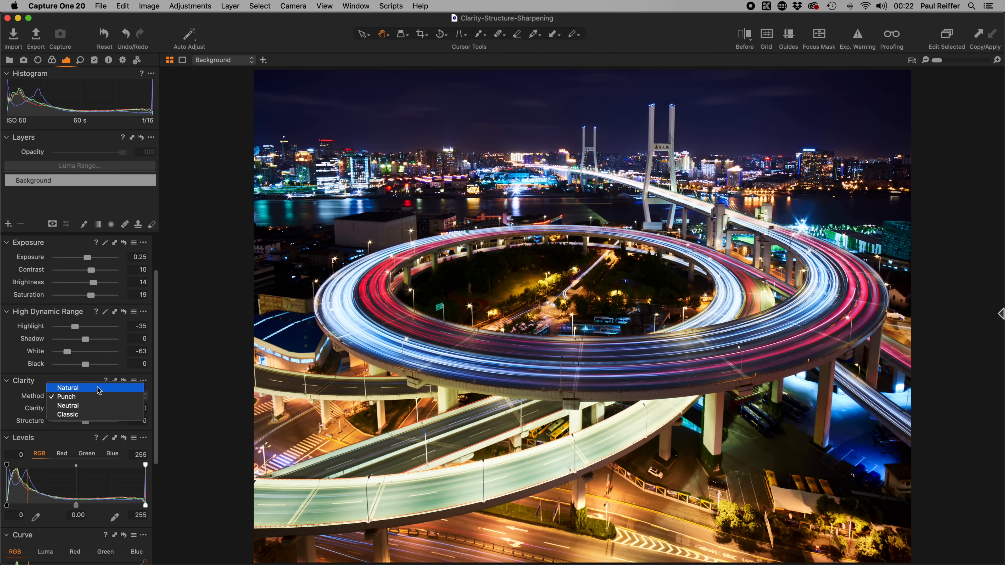
click(99, 390)
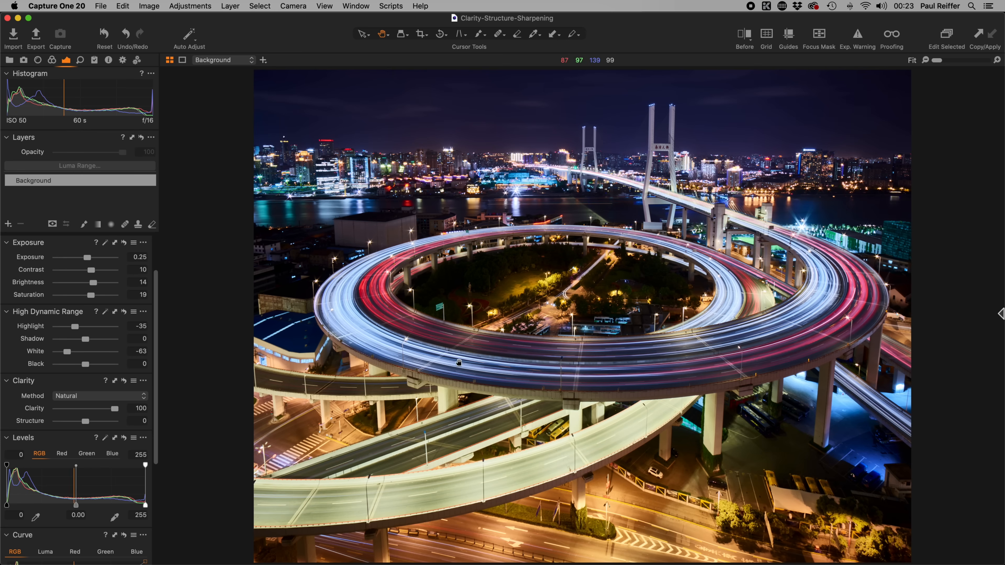
- Examine the four-way Clarity method comparison images, from the bridge tower close-up to the bridge deck over the river
mouse_move(1004, 346)
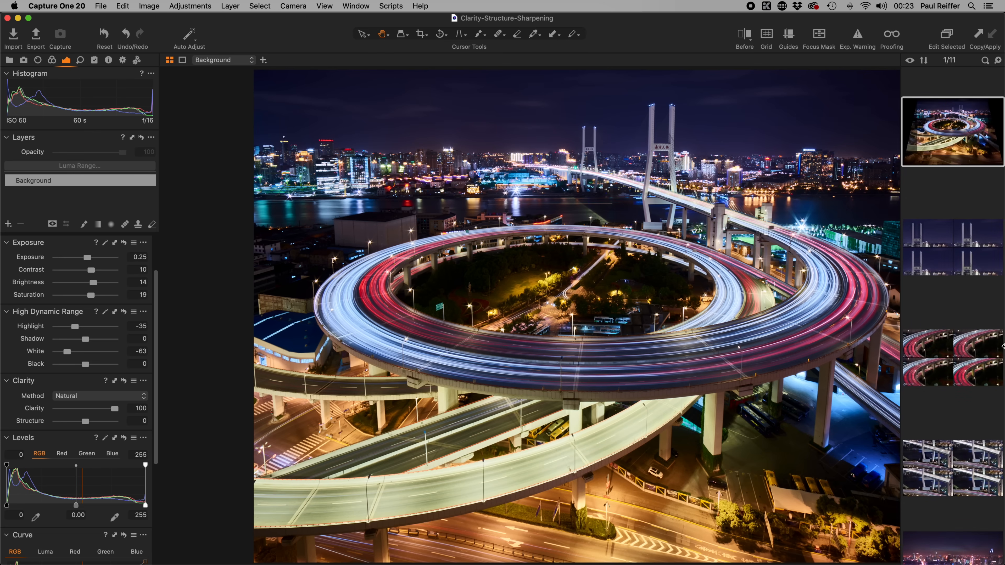
click(959, 268)
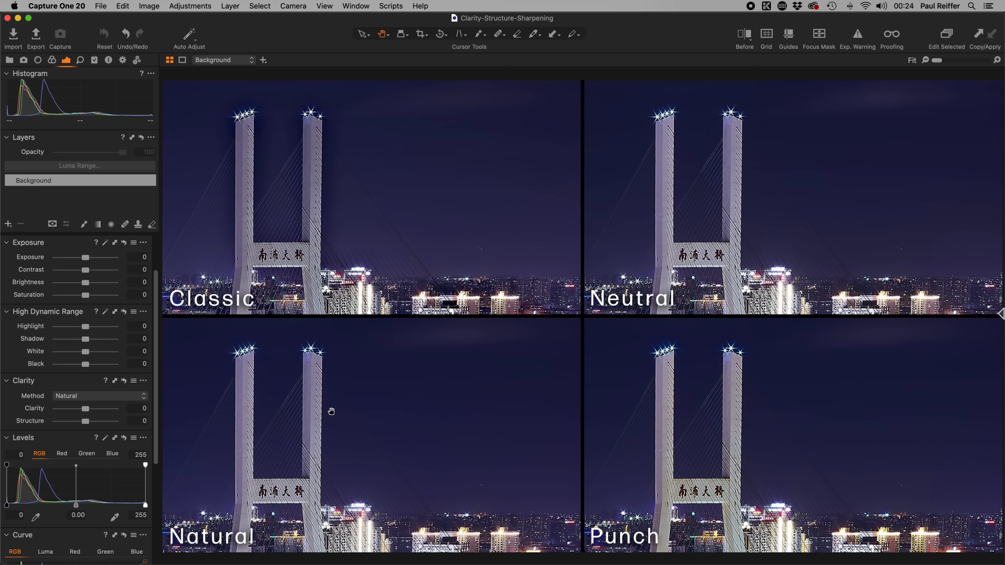
key(Right)
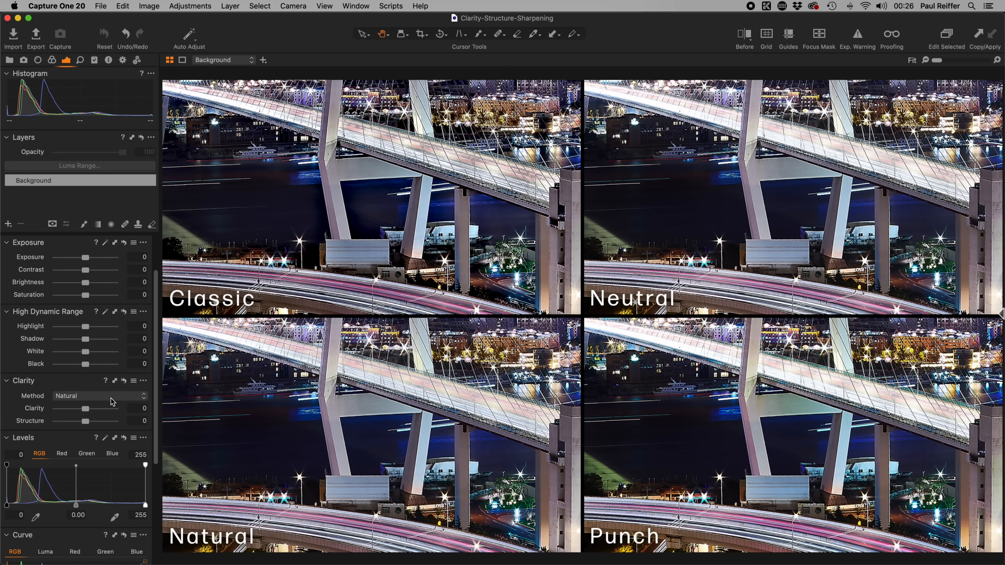
- Open the purple-lit highway cityscape photo and view the residential towers at 100% zoom
mouse_move(1004, 362)
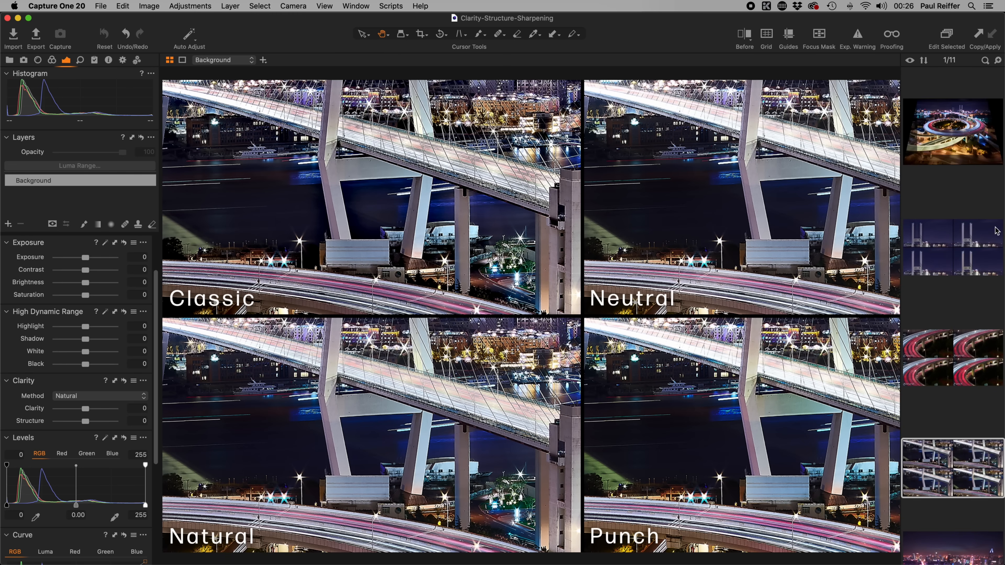
scroll(993, 246, down, 8)
click(977, 273)
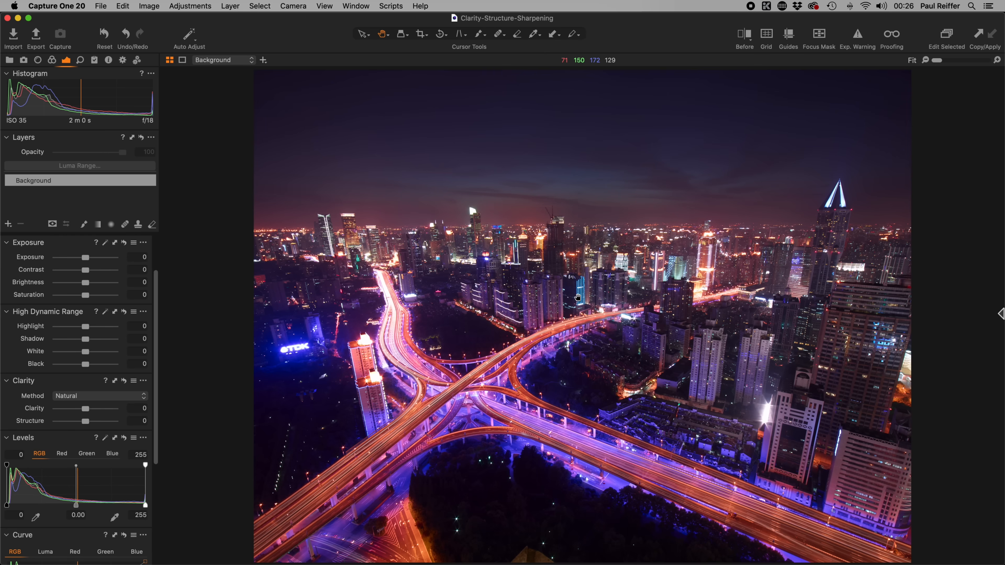
click(703, 351)
drag(568, 375, 571, 341)
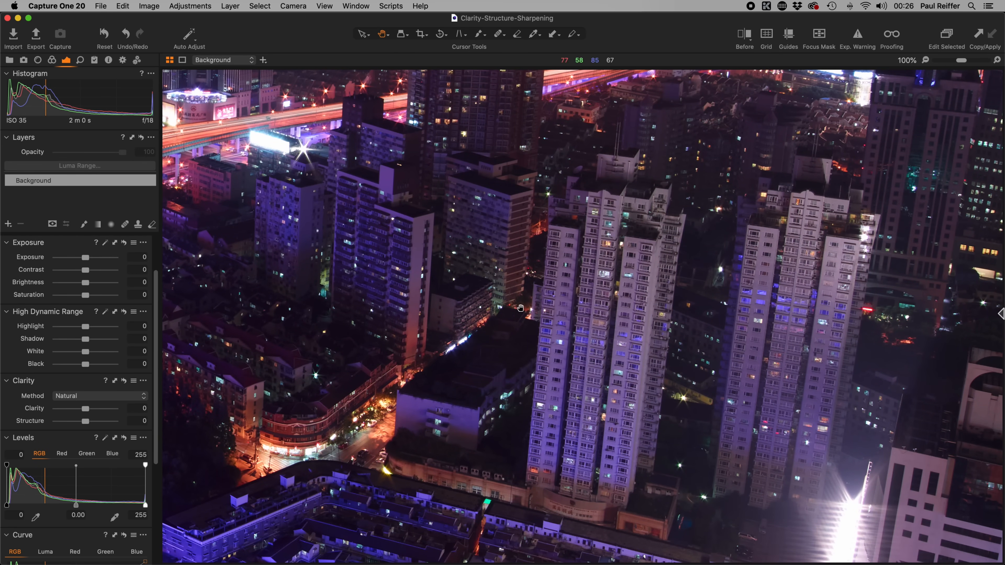
- Raise both Clarity and Structure to 100 on the highway cityscape using the Natural method
click(110, 409)
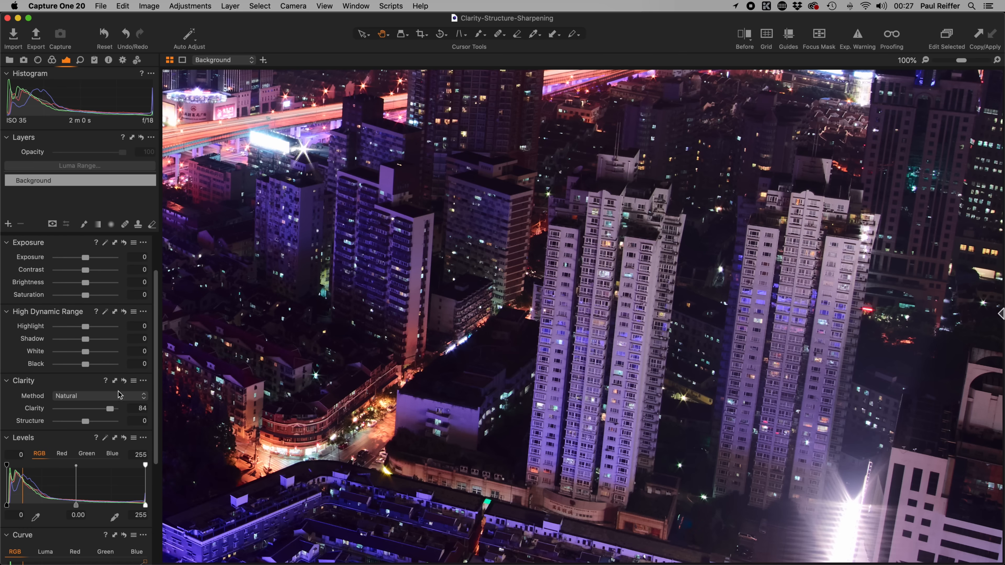
drag(86, 422, 102, 425)
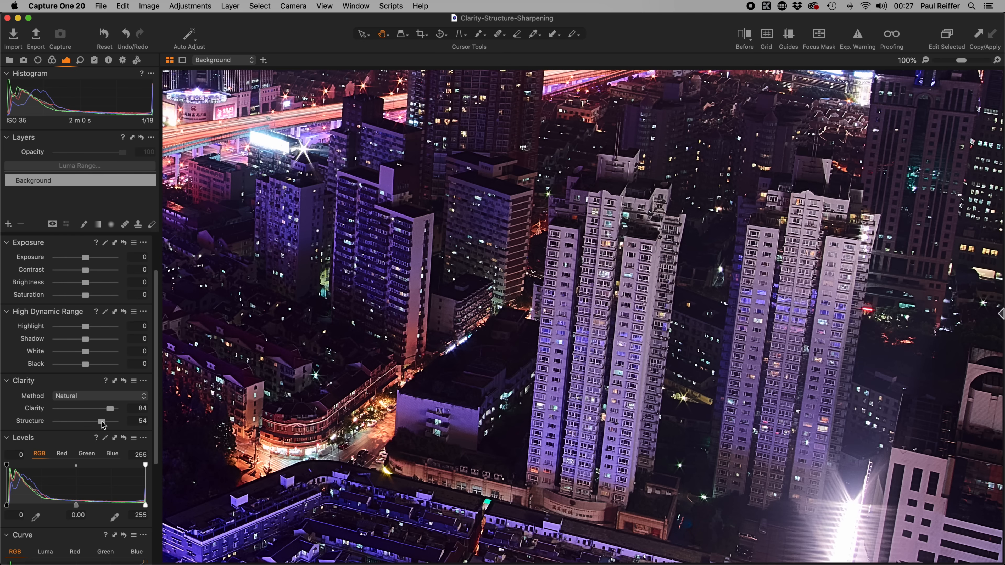
mouse_move(102, 422)
mouse_down()
mouse_move(117, 422)
mouse_move(116, 408)
mouse_up()
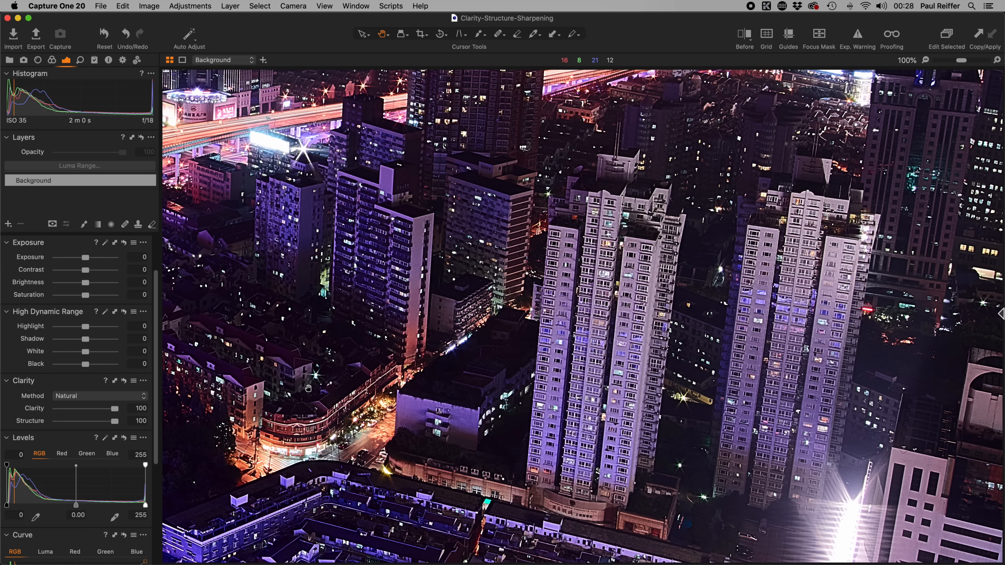
- Compare the cityscape with and without the adjustments, and reset Clarity to 0 to judge Structure on its own
click(125, 382)
double_click(114, 408)
click(124, 382)
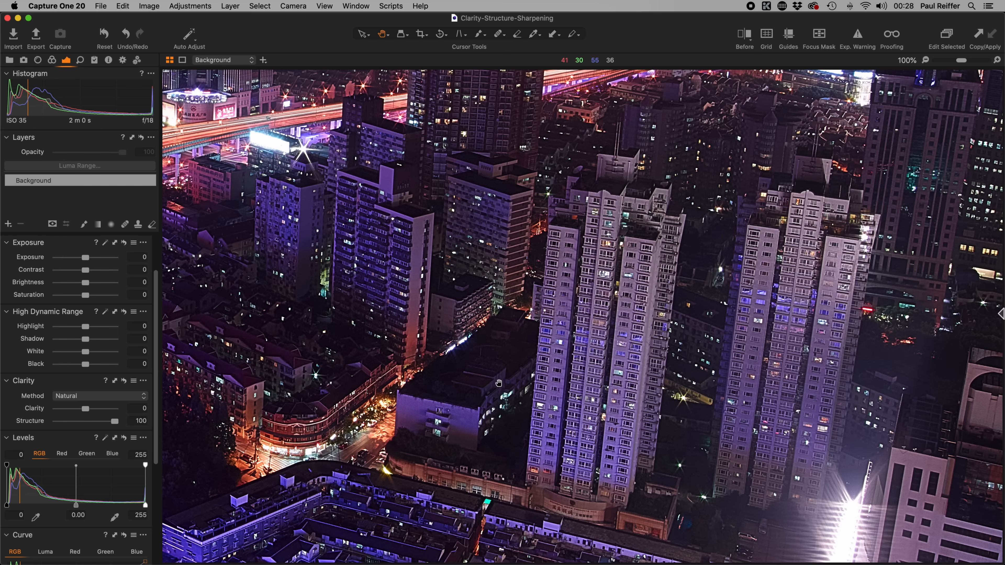
- Return to the circular interchange photo and set Structure to 90 while viewing the light trails at 100% zoom
mouse_move(1002, 310)
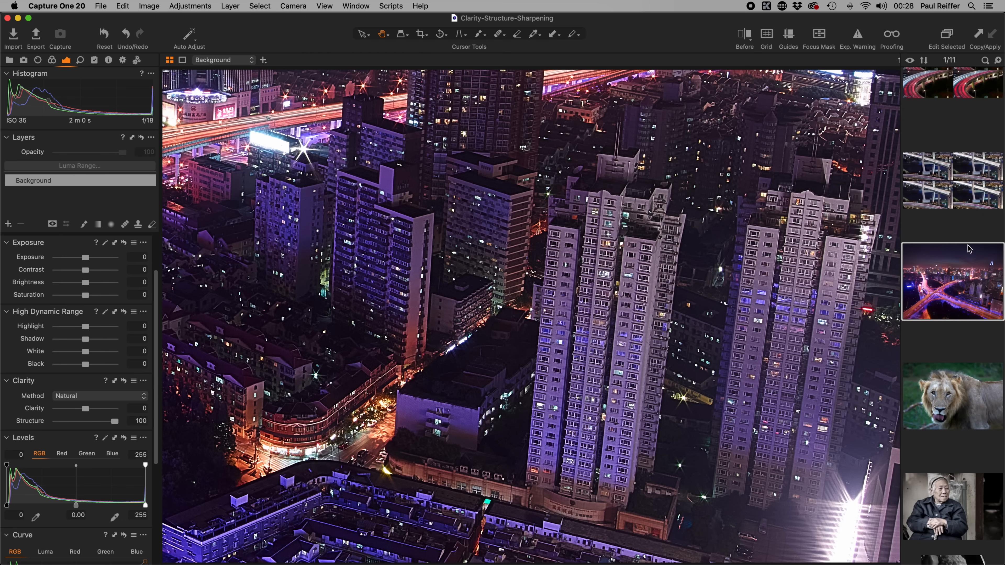
scroll(970, 249, up, 5)
click(949, 130)
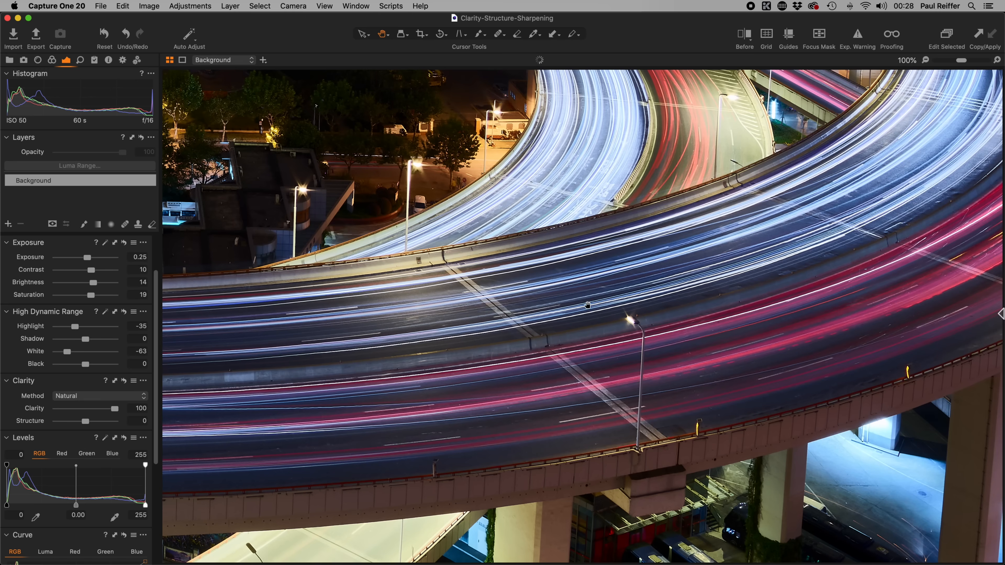
drag(376, 317, 958, 287)
drag(168, 265, 368, 336)
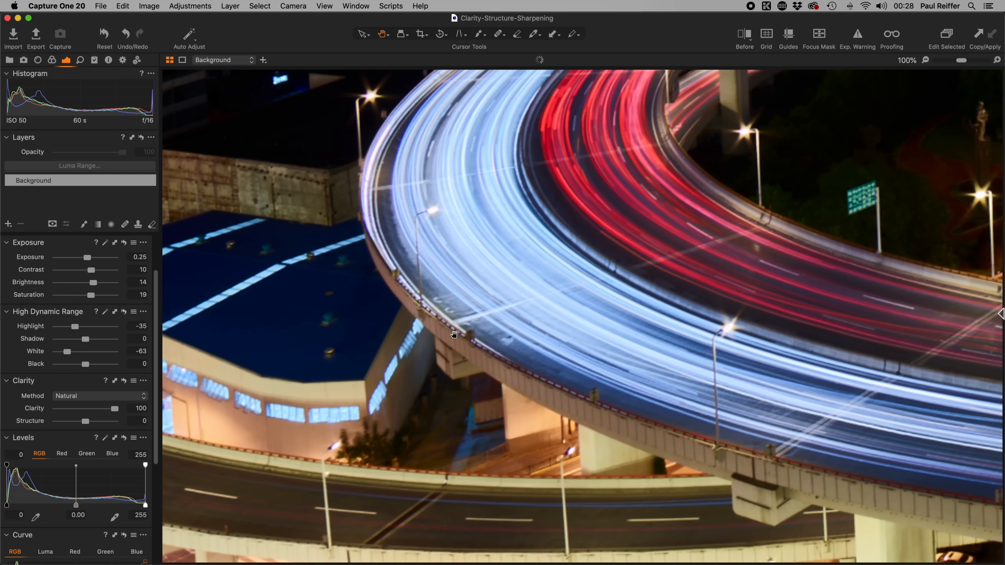
drag(494, 299, 392, 319)
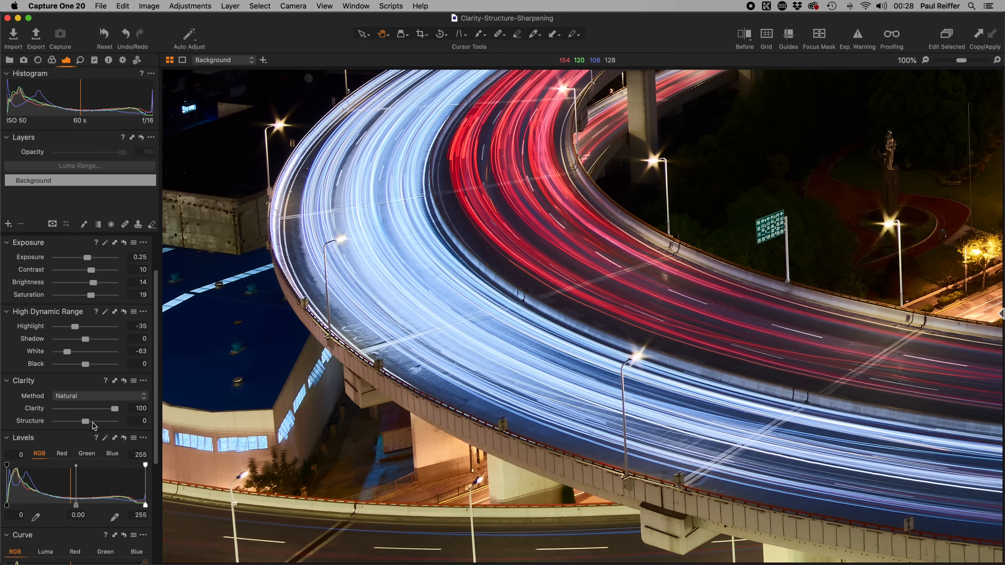
drag(85, 422, 112, 423)
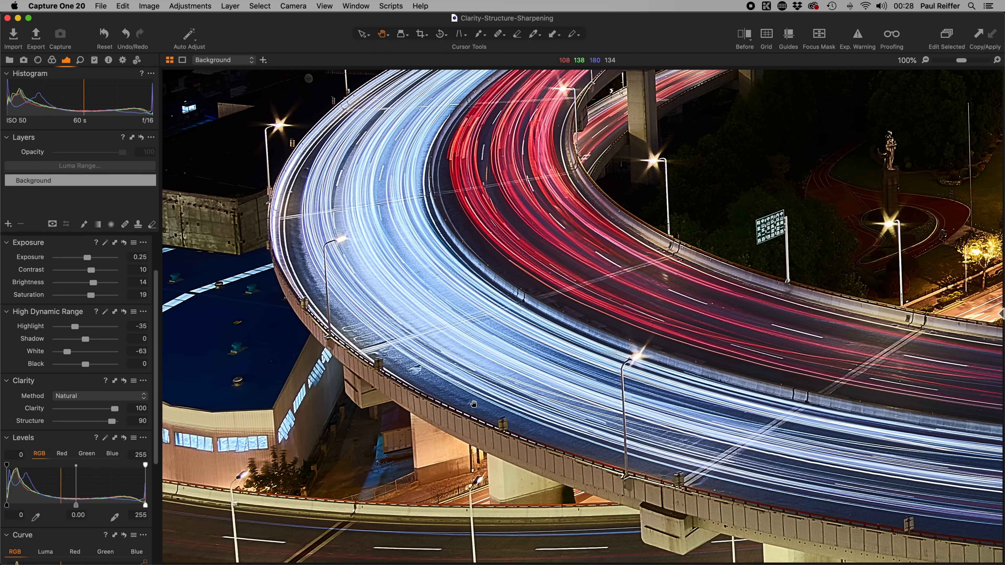
- Examine the lower roads and the lamp post edges at up to 300% zoom, comparing them with and without Clarity and Structure
drag(489, 419, 447, 305)
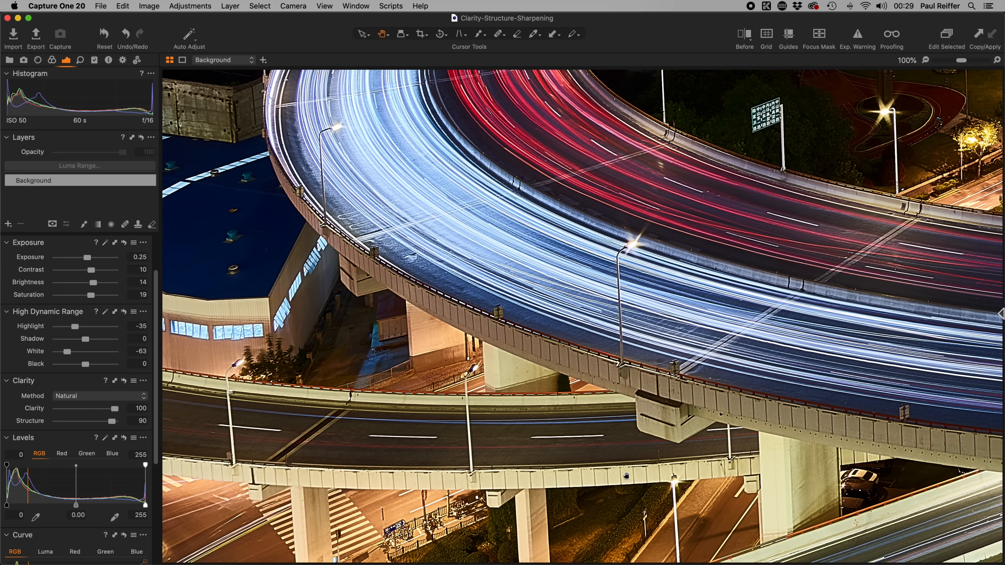
drag(646, 473, 611, 286)
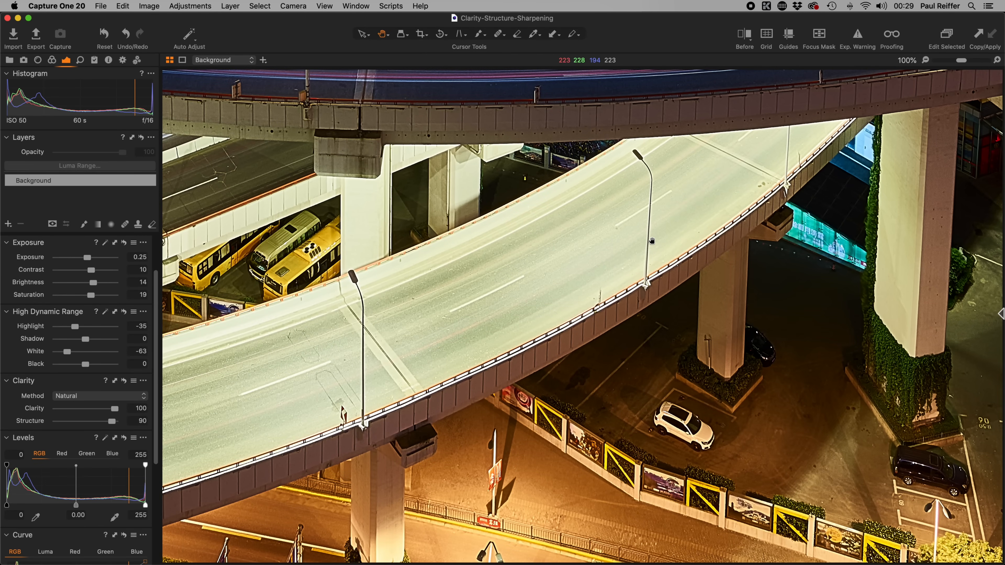
drag(682, 183, 594, 279)
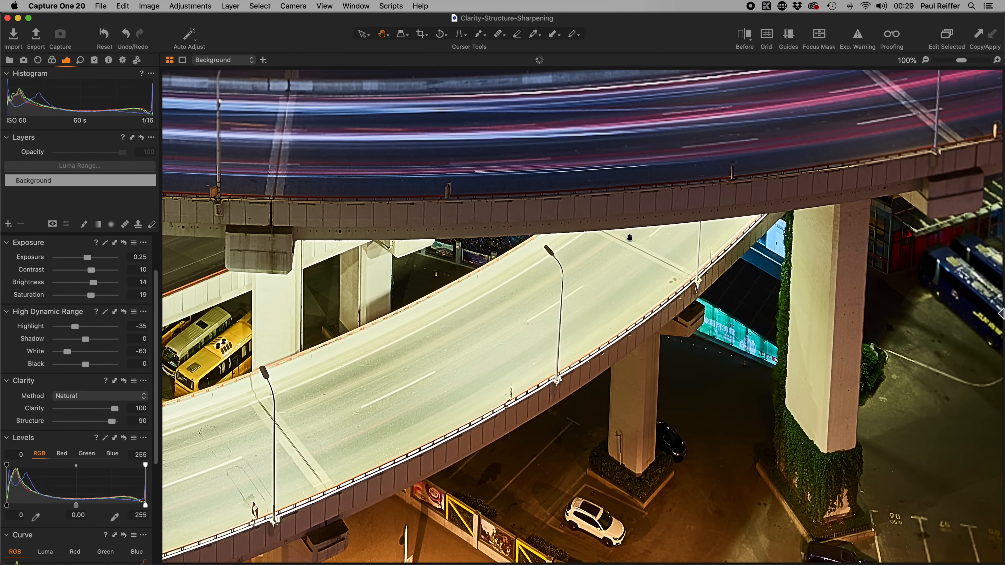
scroll(629, 237, up, 2)
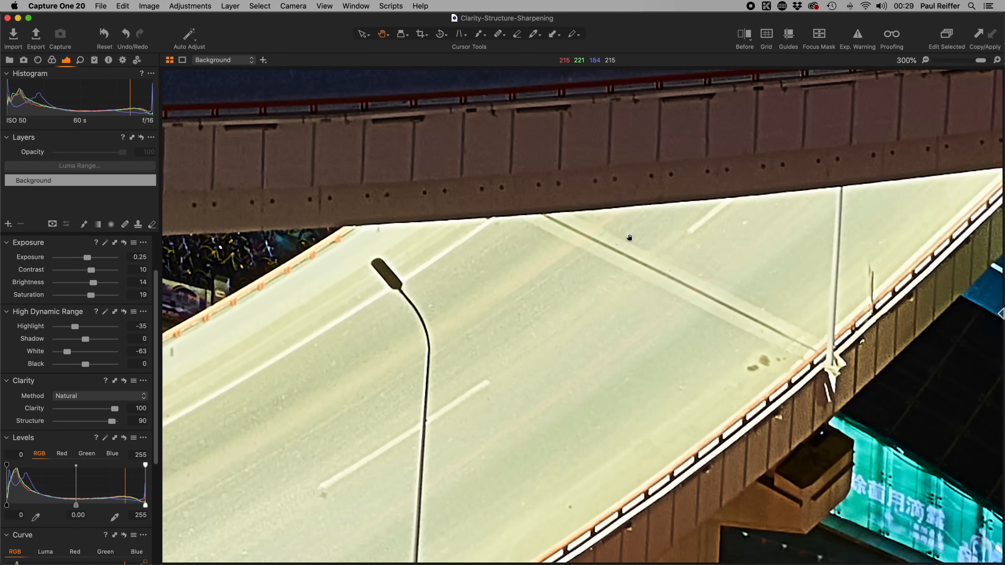
scroll(630, 238, down, 1)
drag(640, 289, 570, 271)
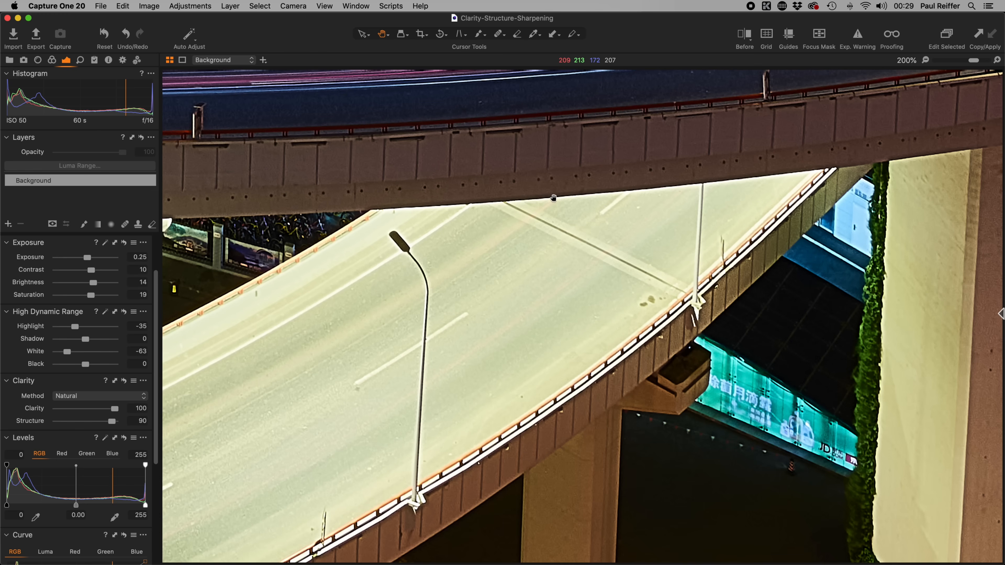
click(124, 382)
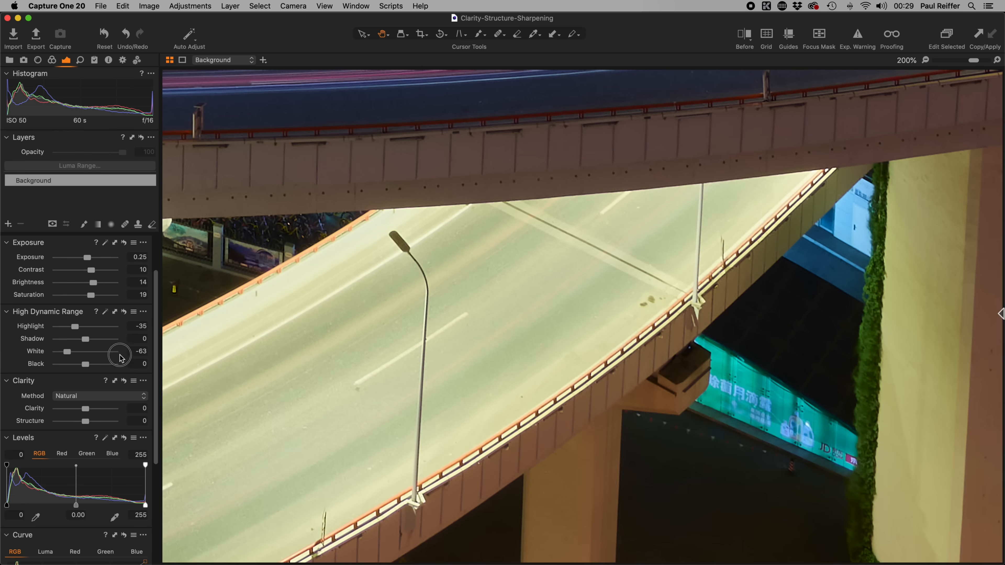
drag(120, 356, 123, 382)
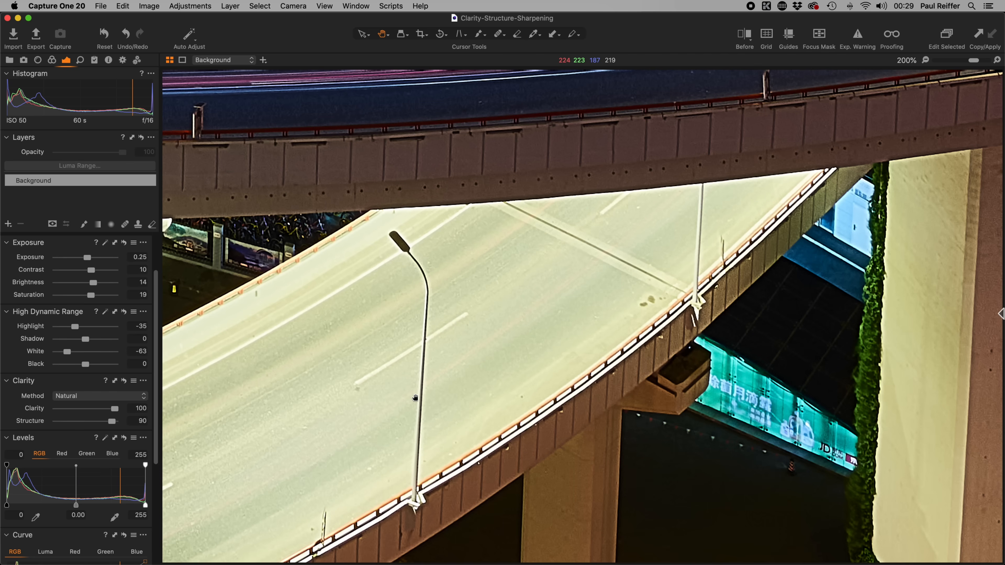
double_click(415, 357)
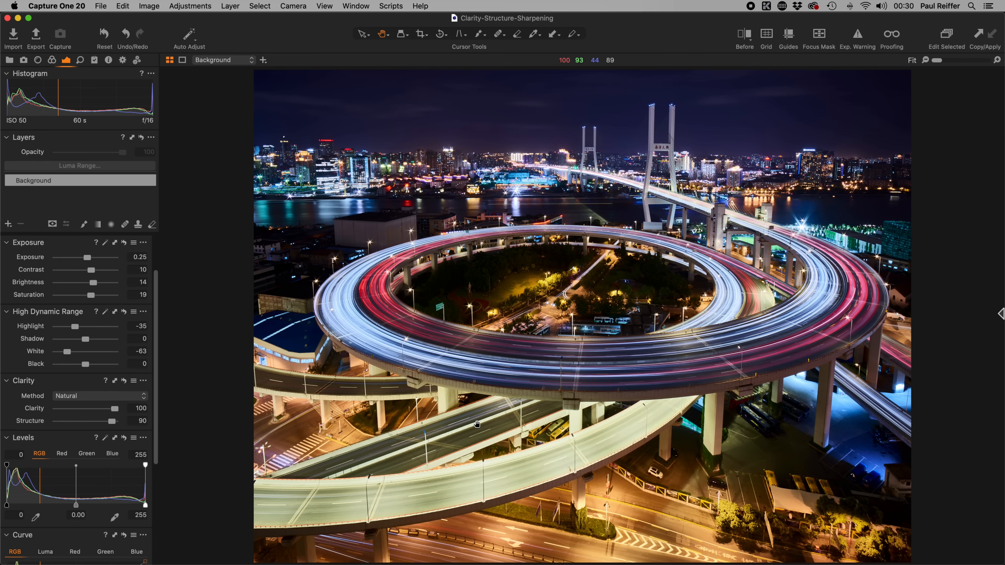
- Open the lion photo and view the lion's face at 100% zoom
click(1002, 313)
scroll(960, 273, down, 5)
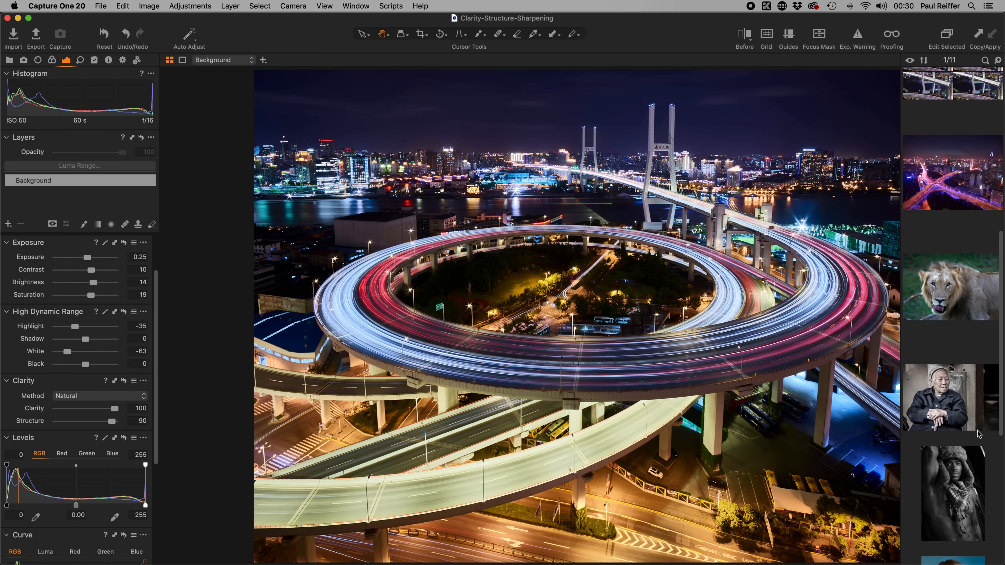
click(960, 273)
key(super+b)
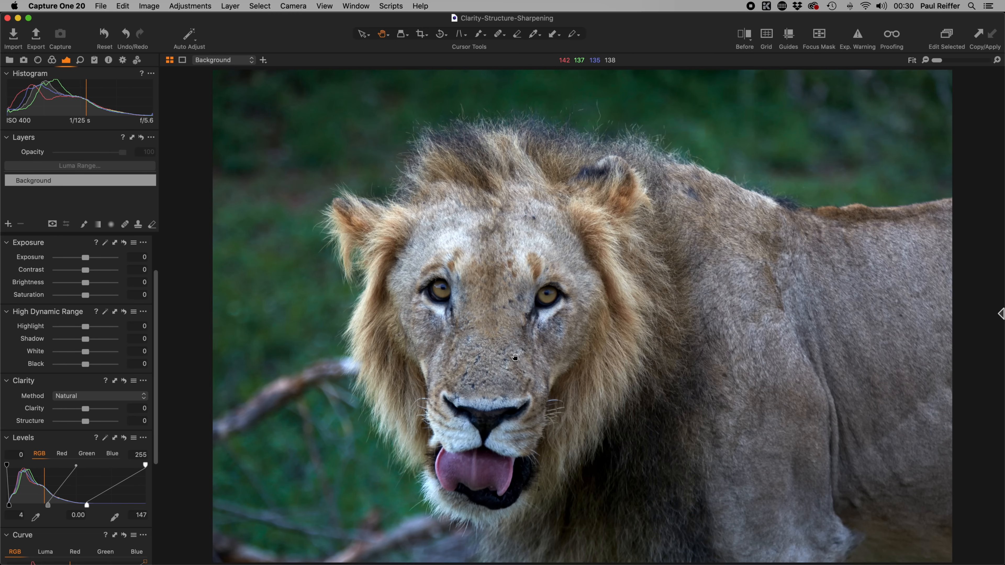
click(515, 357)
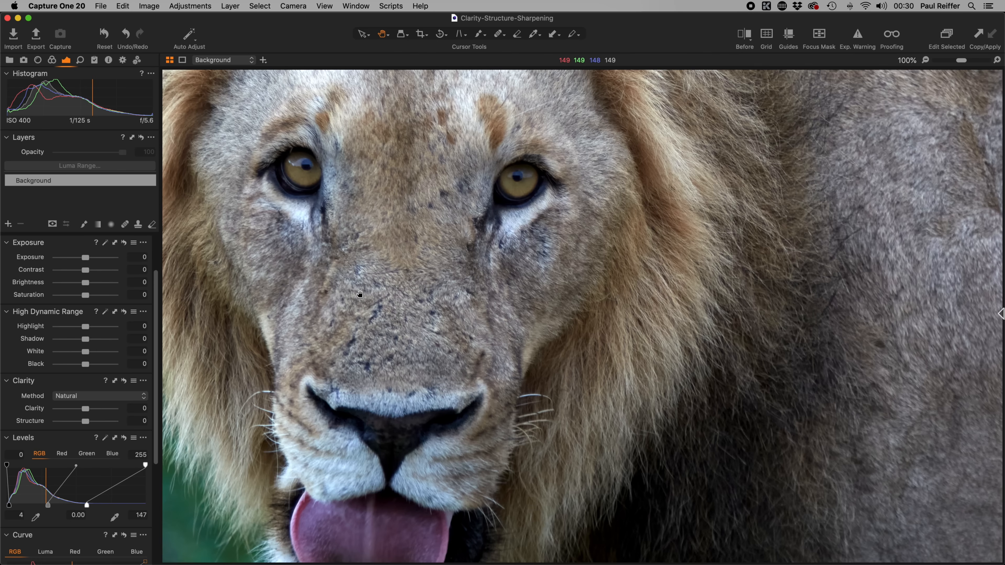
- Try Clarity at 73 and Structure at 99 separately on the lion photo, checking the fur detail and resetting each to 0
click(107, 409)
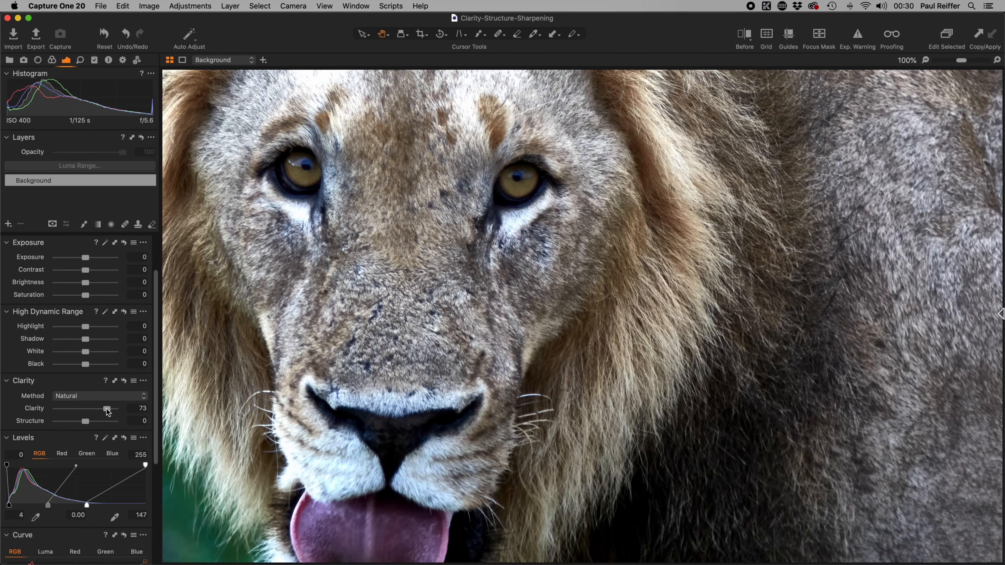
double_click(108, 410)
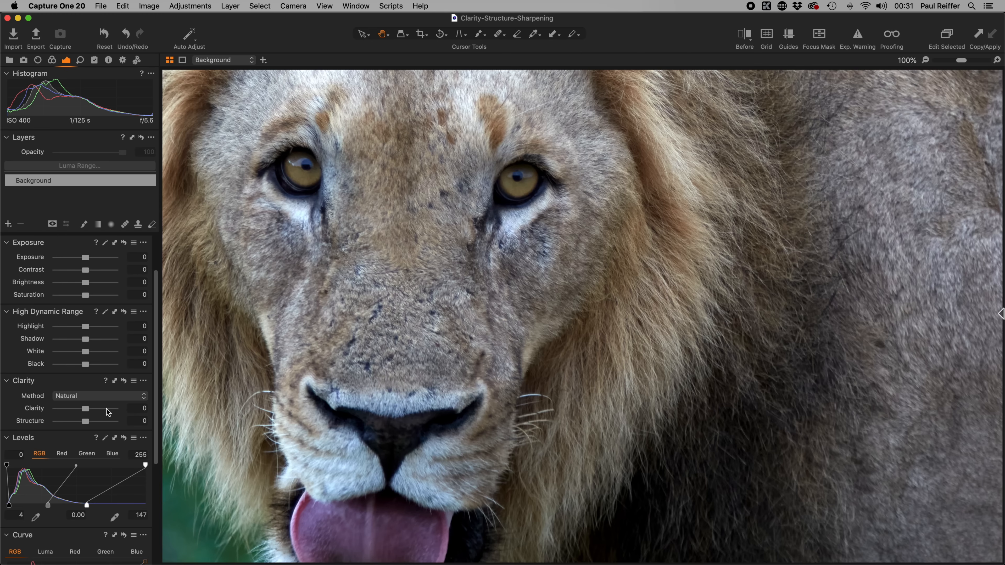
click(115, 422)
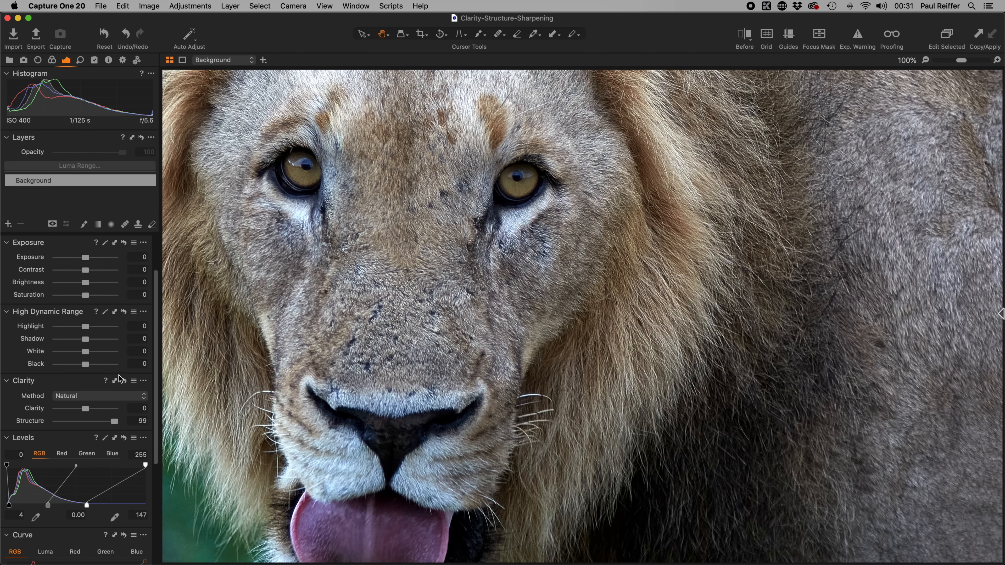
click(124, 381)
double_click(466, 283)
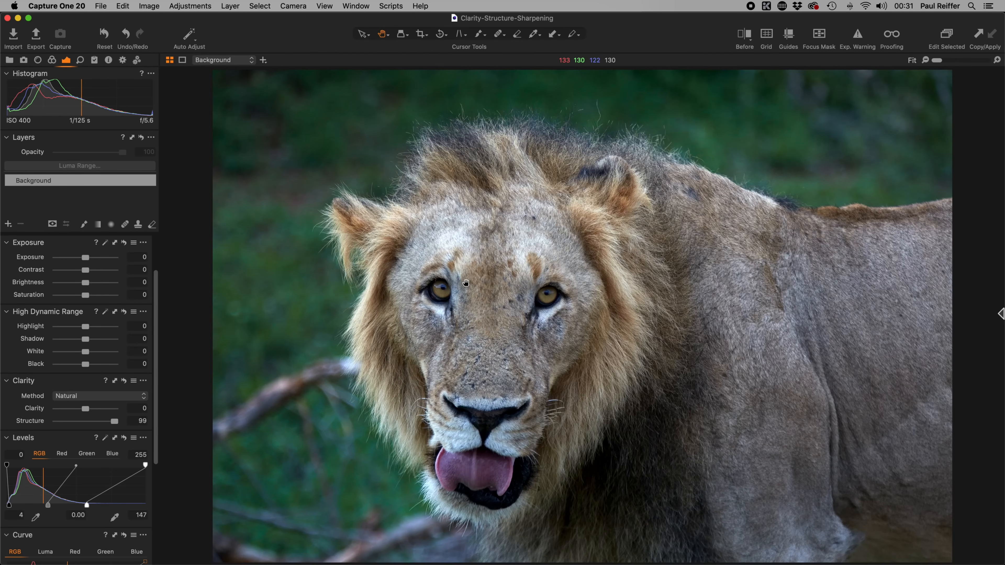
double_click(114, 421)
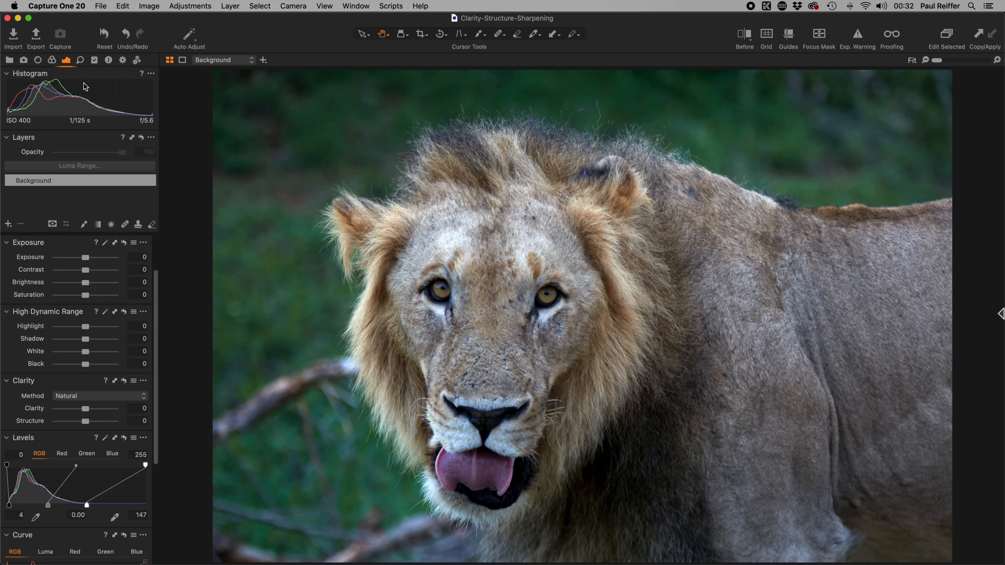
- Increase the sharpening Amount on the lion photo while viewing the face at 100% zoom, and return to the full view
click(81, 61)
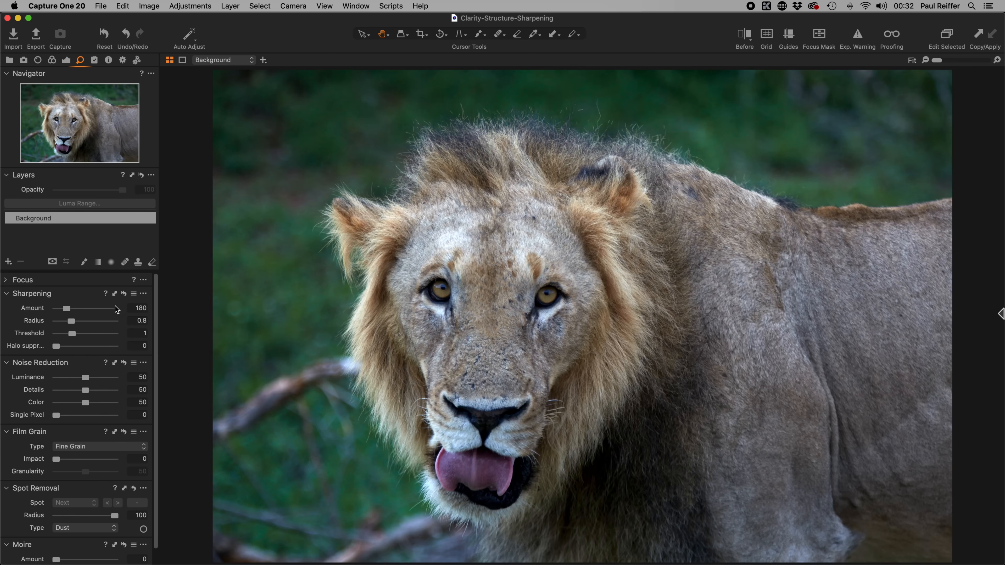
scroll(104, 341, down, 1)
scroll(79, 328, up, 1)
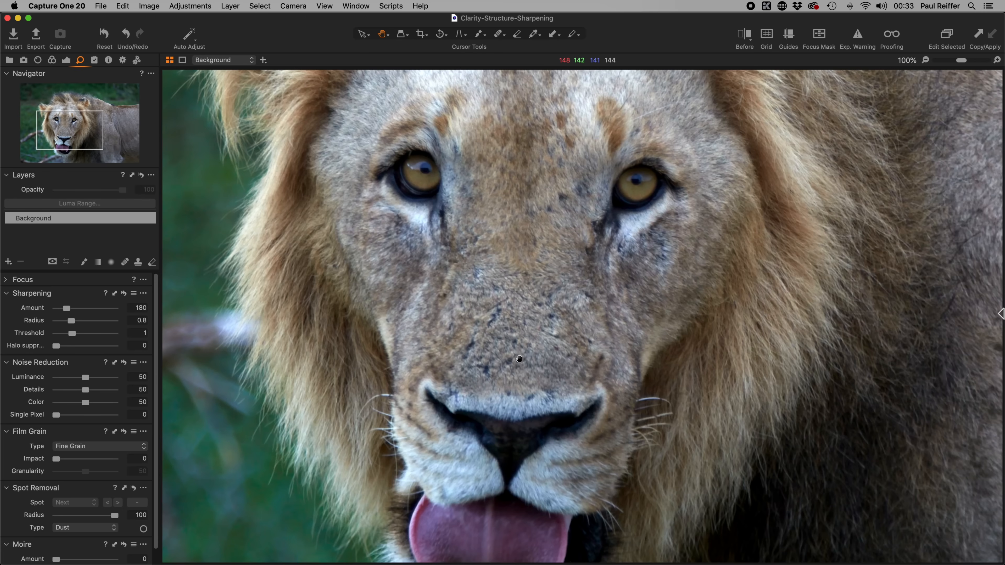
click(518, 358)
drag(544, 325, 430, 338)
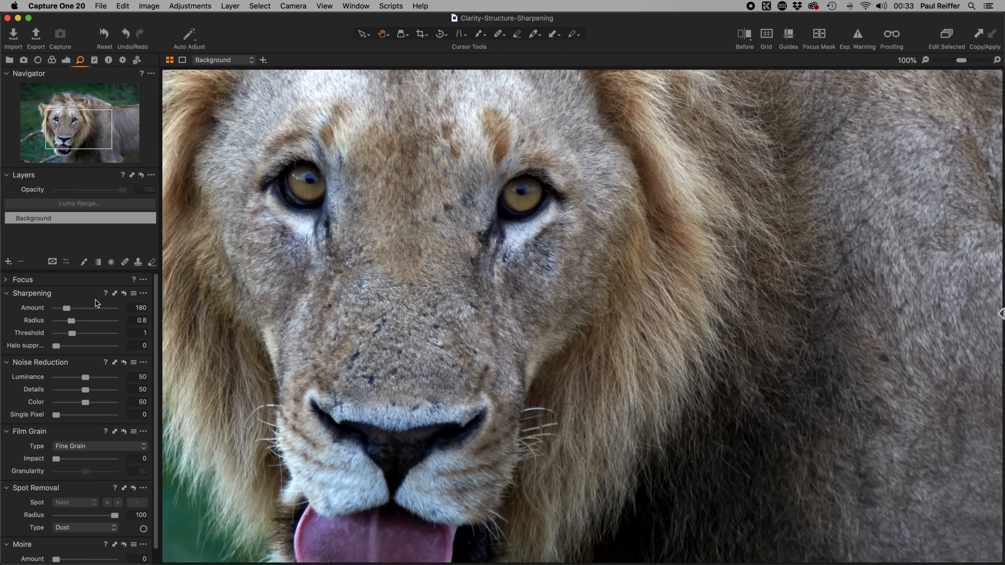
drag(97, 307, 107, 308)
key(super+0)
- Return to the circular interchange photo and view the lamp post on the lower road at 200% zoom
key(super+shift+b)
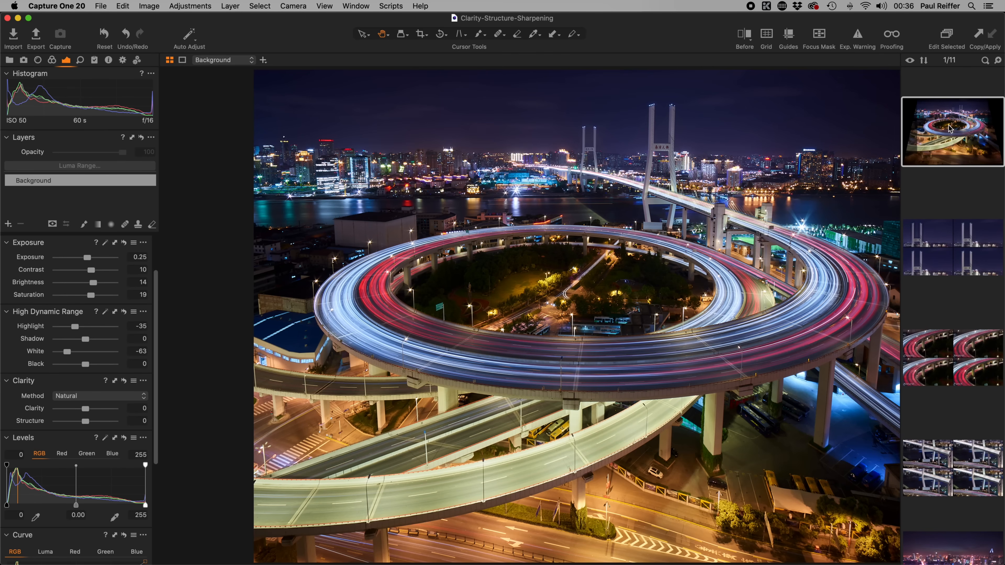
key(super+shift+b)
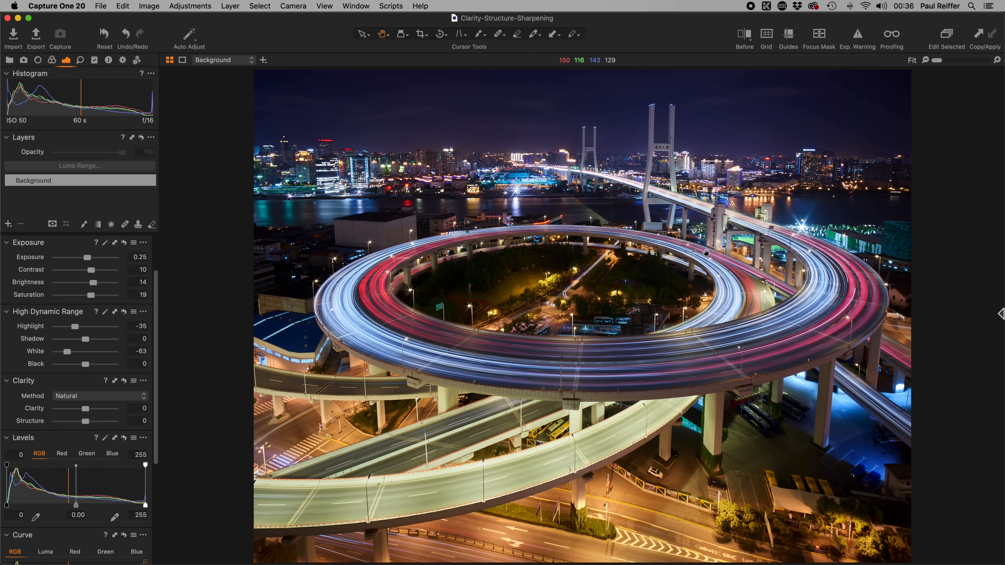
click(485, 478)
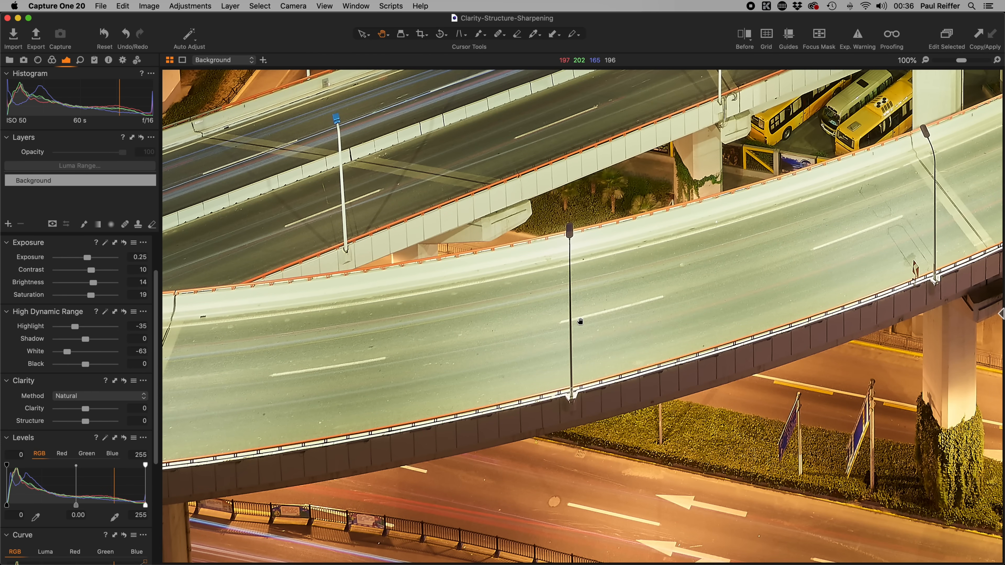
scroll(580, 321, up, 2)
scroll(581, 322, down, 1)
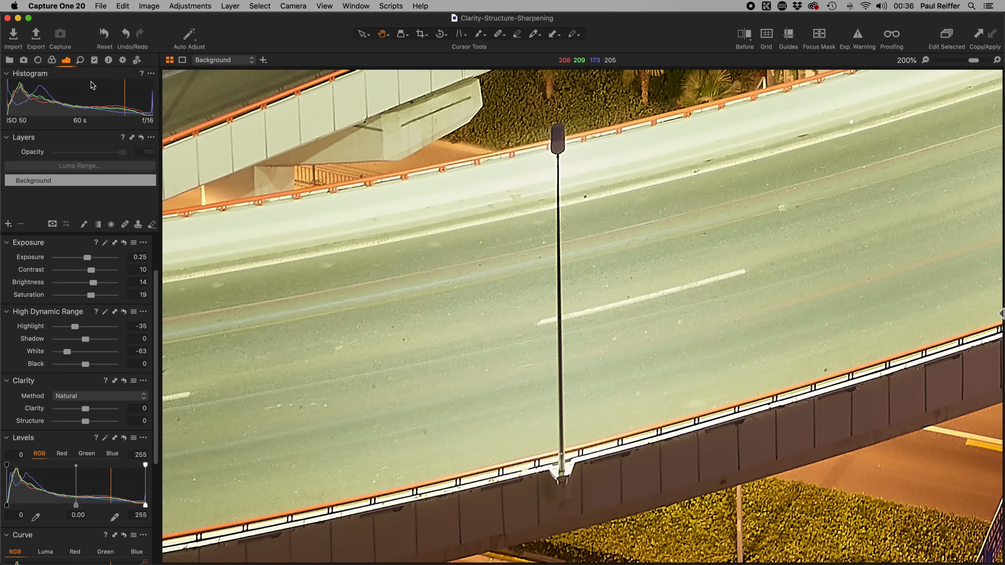
- Compare sharpening Amounts of 240 and 1,000 on the lamp post edges, leaving the Amount at 1,000
click(80, 59)
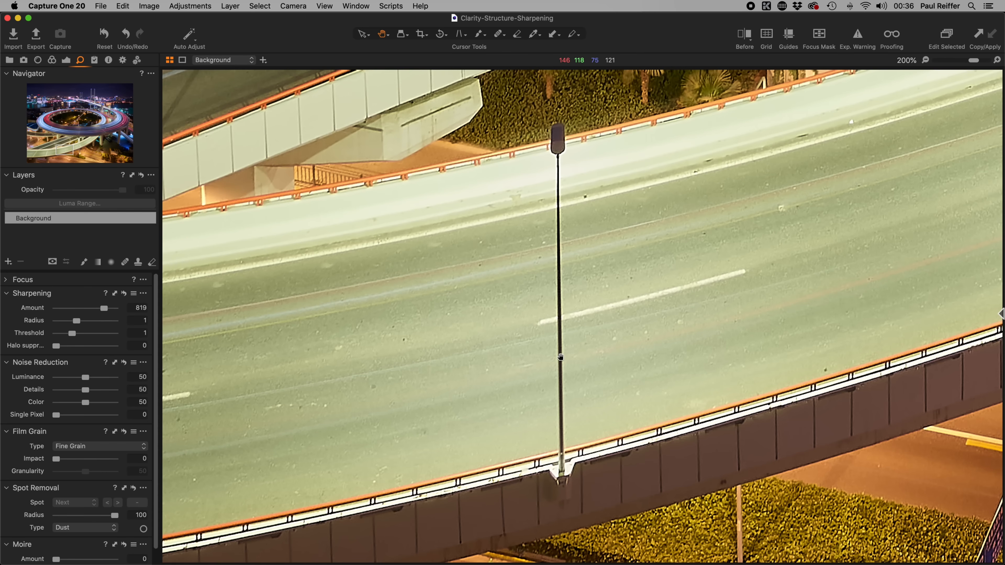
drag(105, 309, 70, 313)
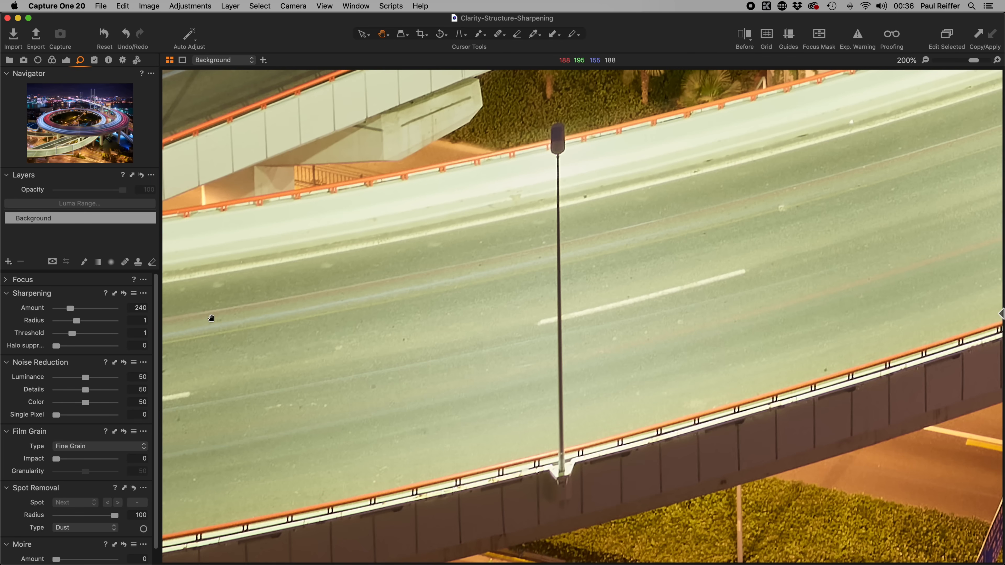
drag(70, 309, 116, 312)
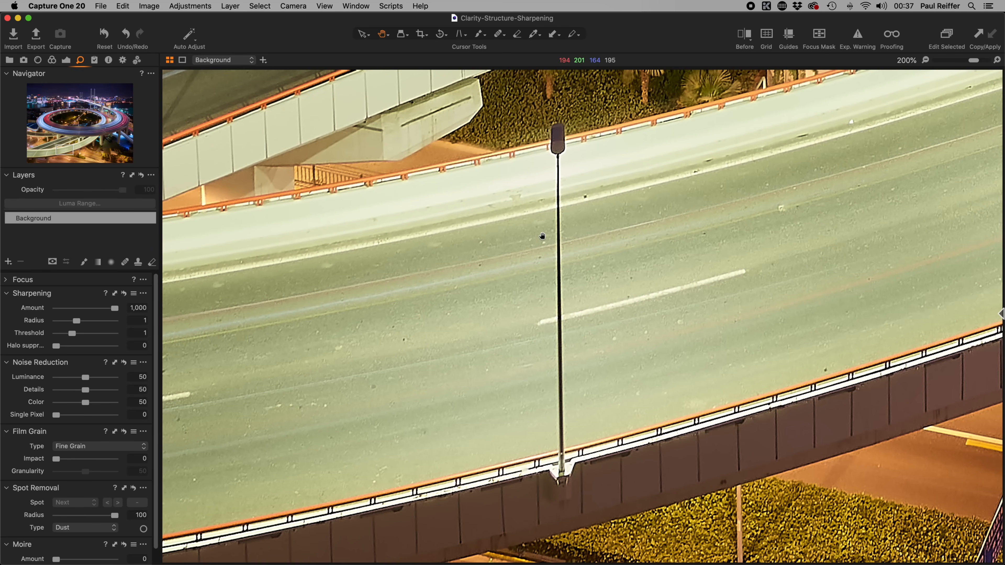
- Compare sharpening Radius values of 0.2 and 2.5 on the lamp post at 200% zoom, and settle on a Radius of 0.9
click(567, 275)
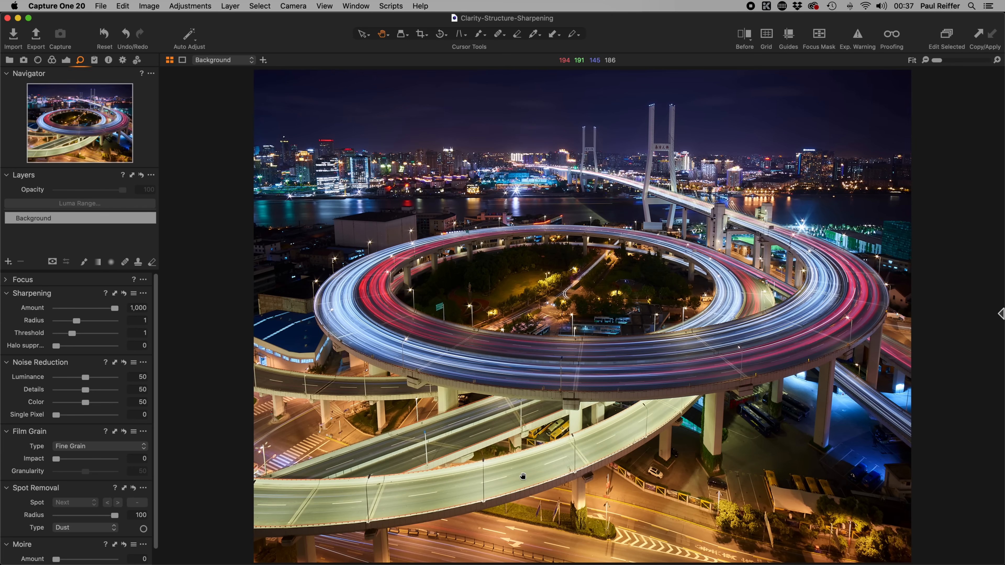
click(483, 483)
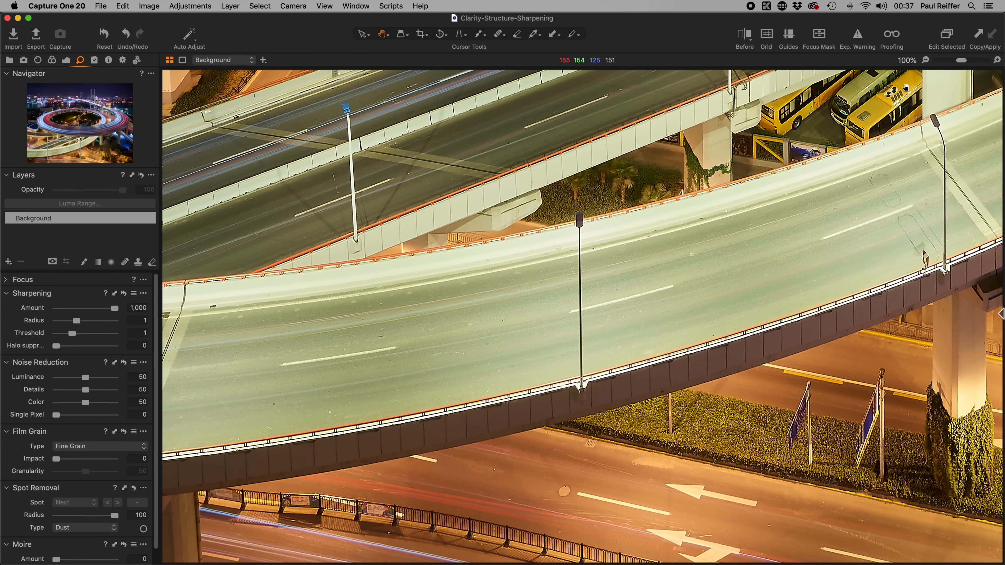
click(995, 60)
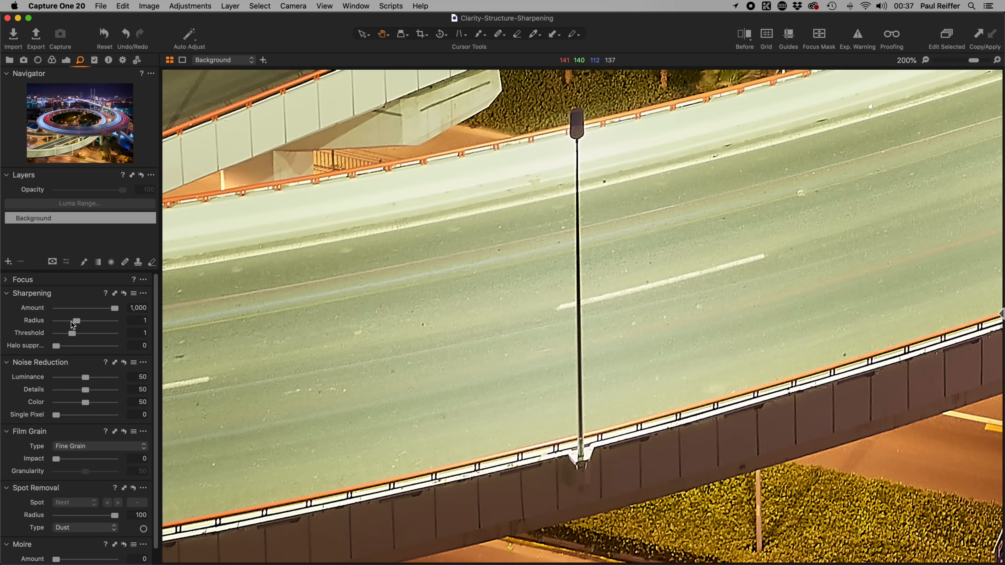
drag(74, 323, 56, 324)
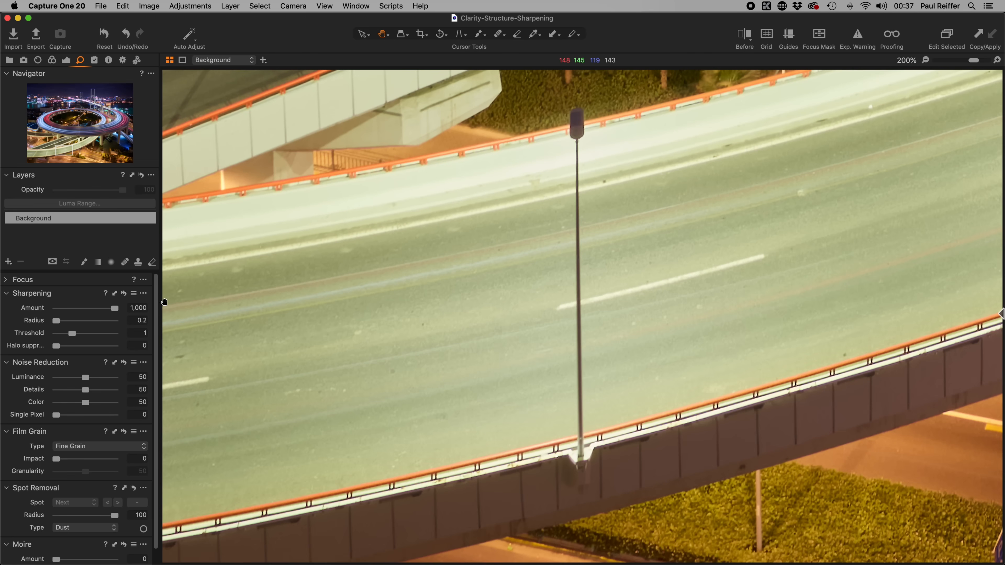
drag(56, 321, 117, 324)
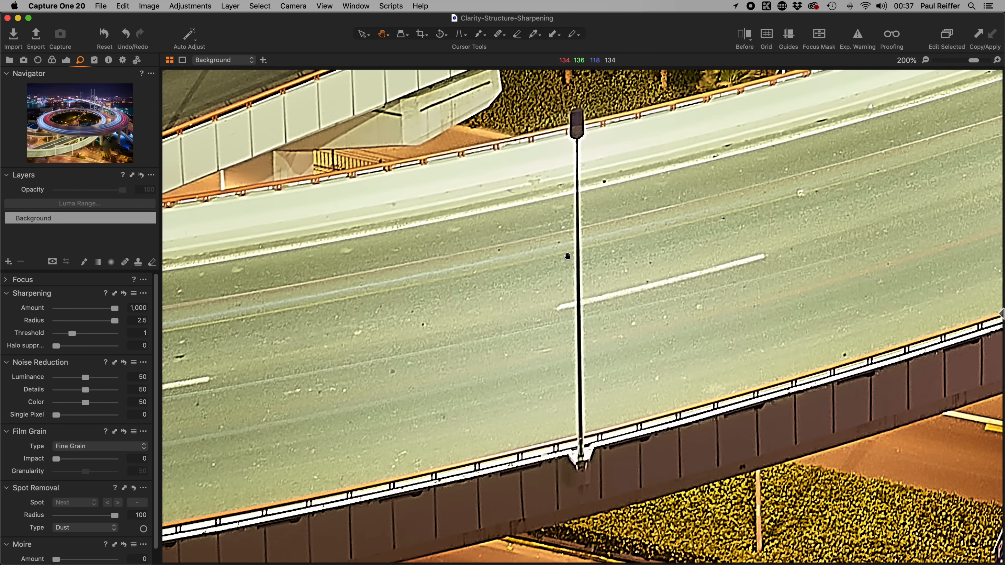
drag(115, 321, 72, 322)
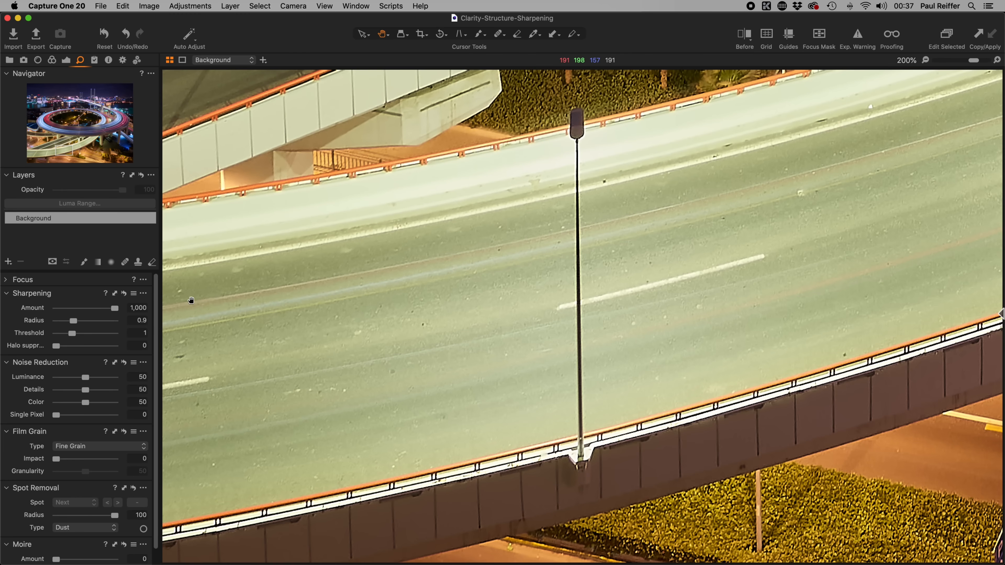
- Compare sharpening Threshold values of 0 and 12 on the road surface, and set the Threshold to 0.5
drag(71, 334, 70, 334)
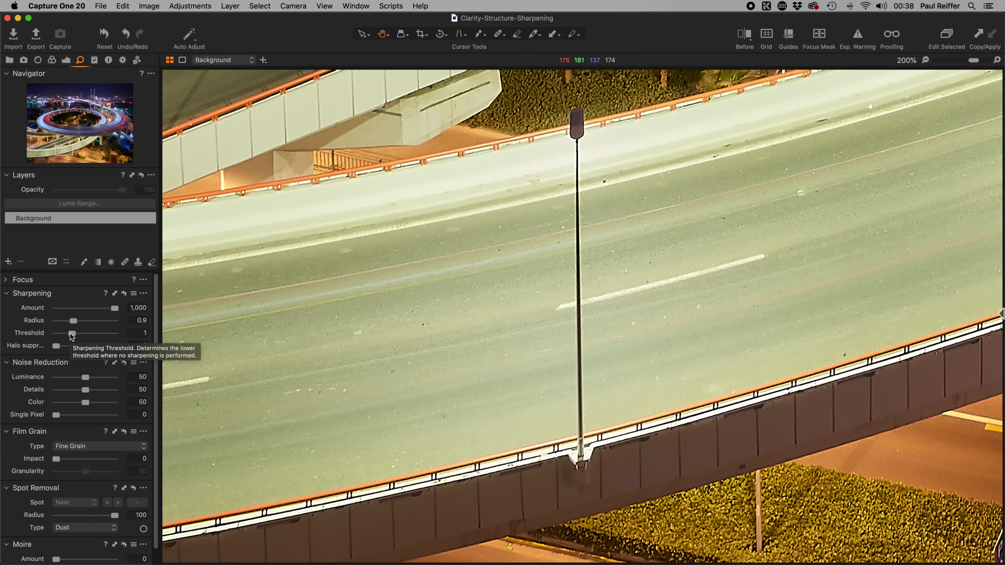
drag(71, 333, 50, 335)
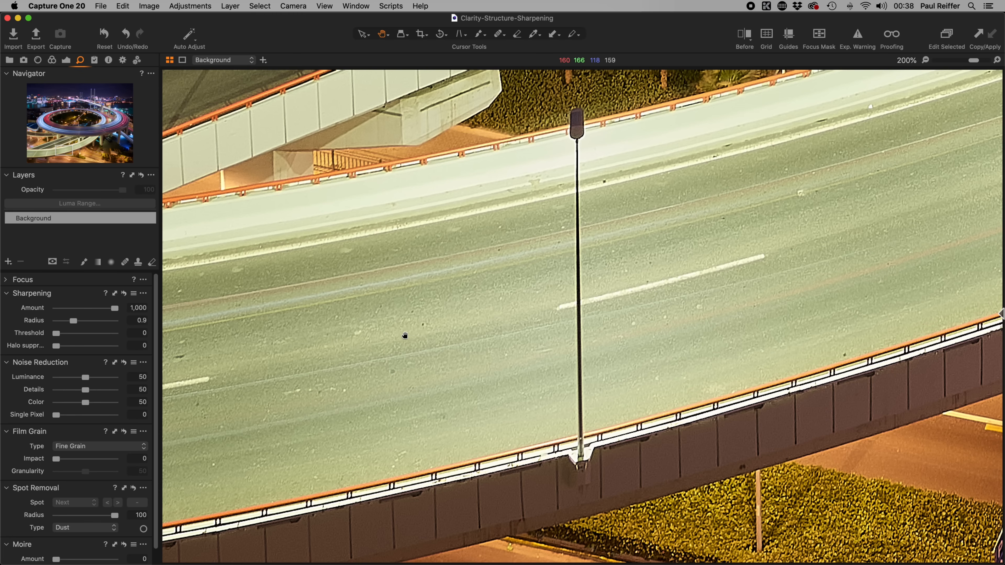
drag(55, 333, 127, 337)
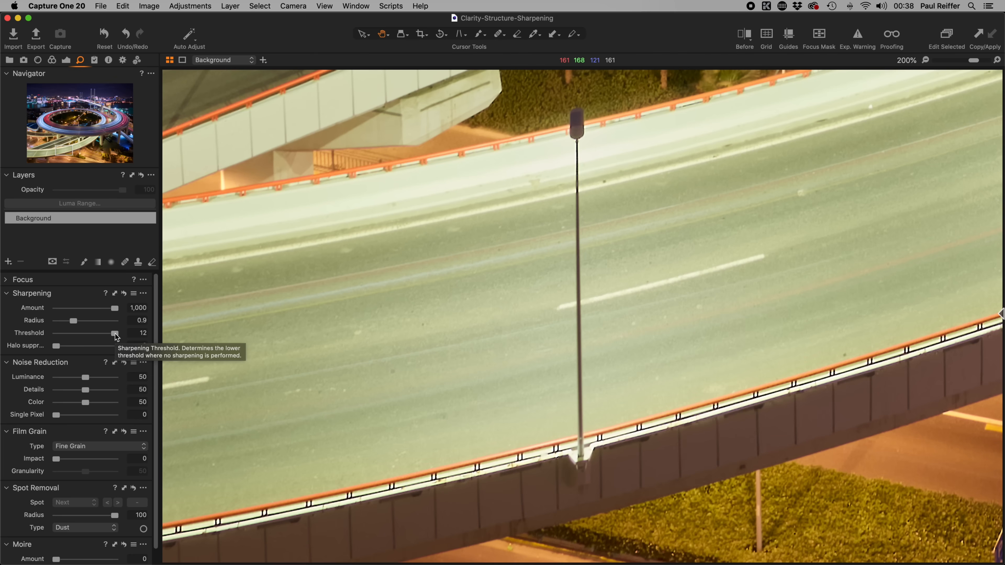
drag(116, 337, 68, 339)
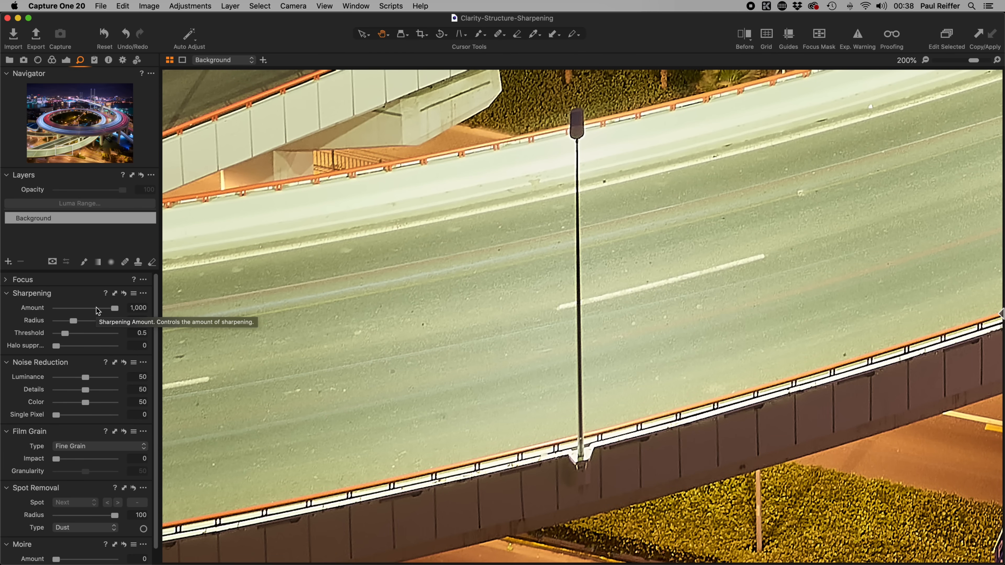
- Fine-tune the interchange photo's sharpening to an Amount of 690 and a Threshold of 0.4
drag(98, 311, 86, 312)
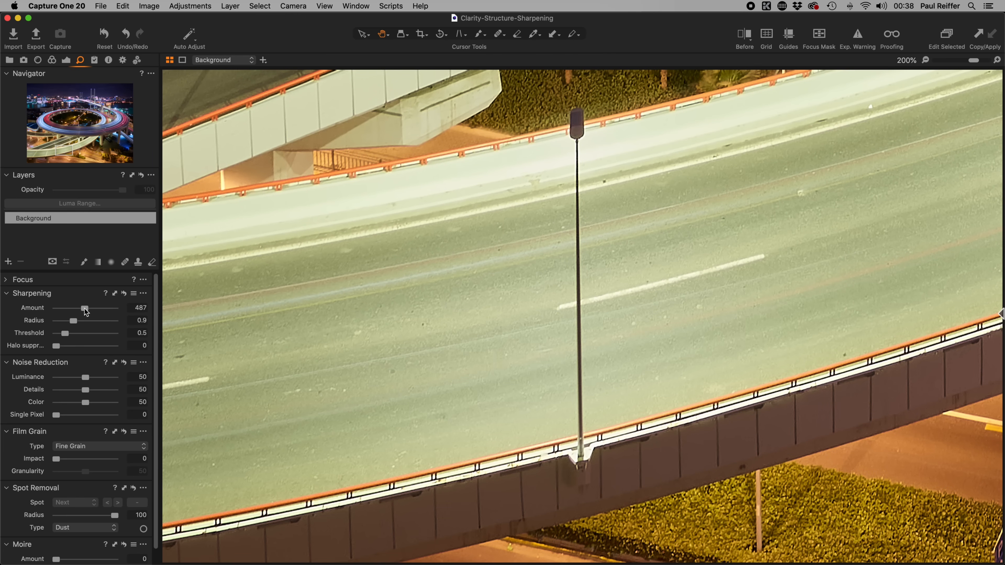
drag(86, 312, 79, 312)
drag(79, 309, 94, 311)
click(74, 322)
click(66, 333)
drag(66, 334, 93, 308)
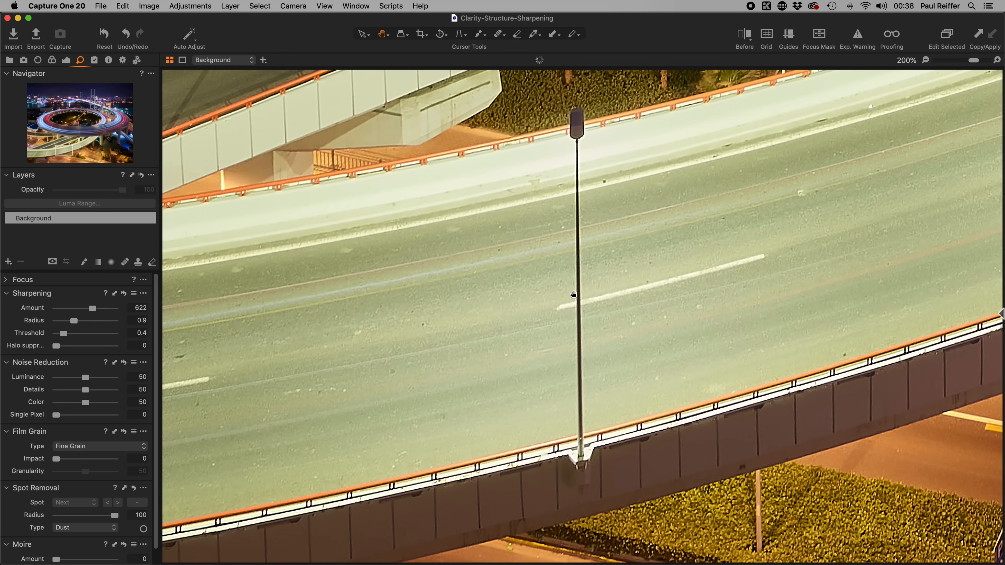
drag(93, 308, 97, 309)
- Compare Halo suppression at 58 and 0, set it to 67, and reduce the sharpening Amount to 556 at full view
drag(56, 348, 91, 352)
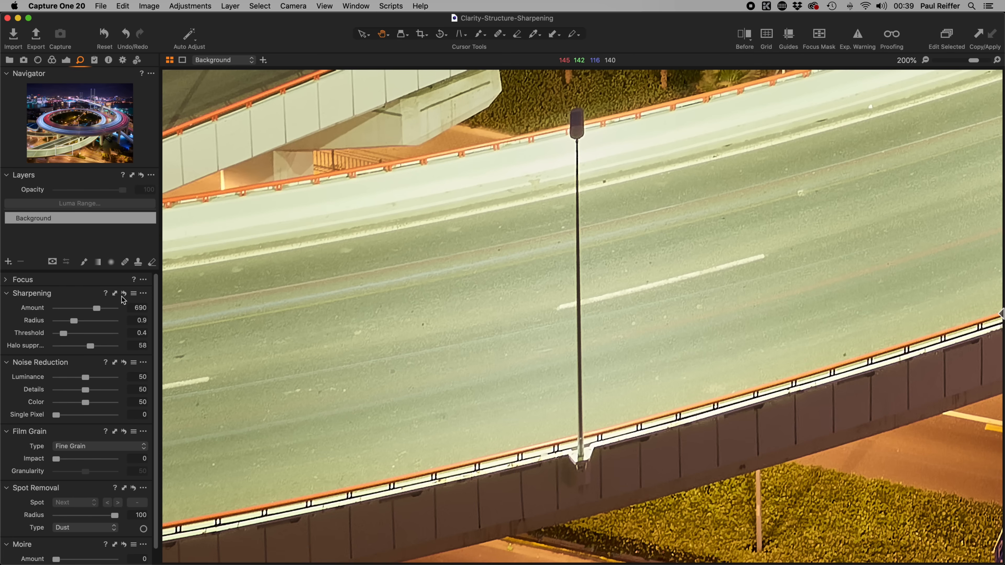
double_click(91, 347)
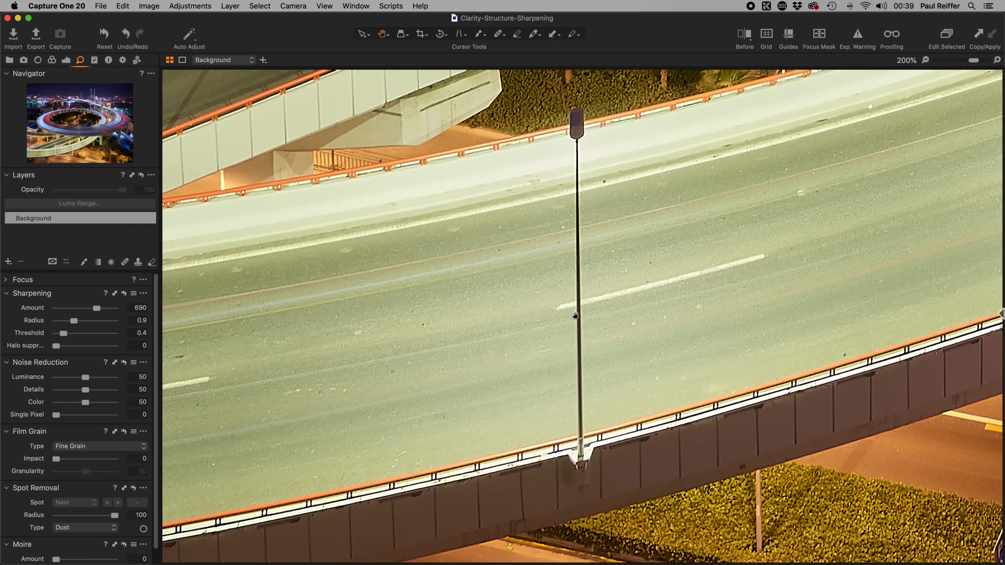
click(95, 348)
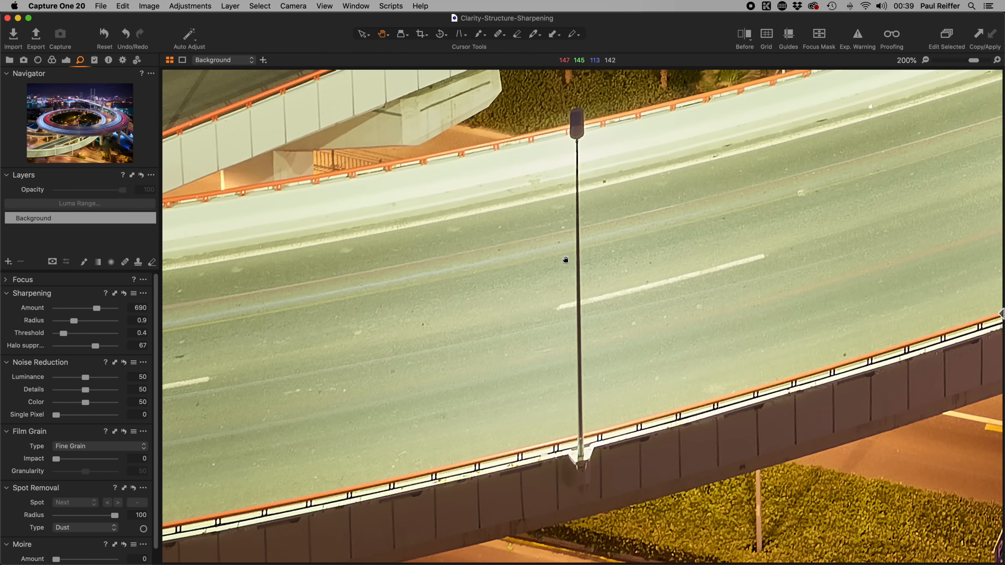
key(super+0)
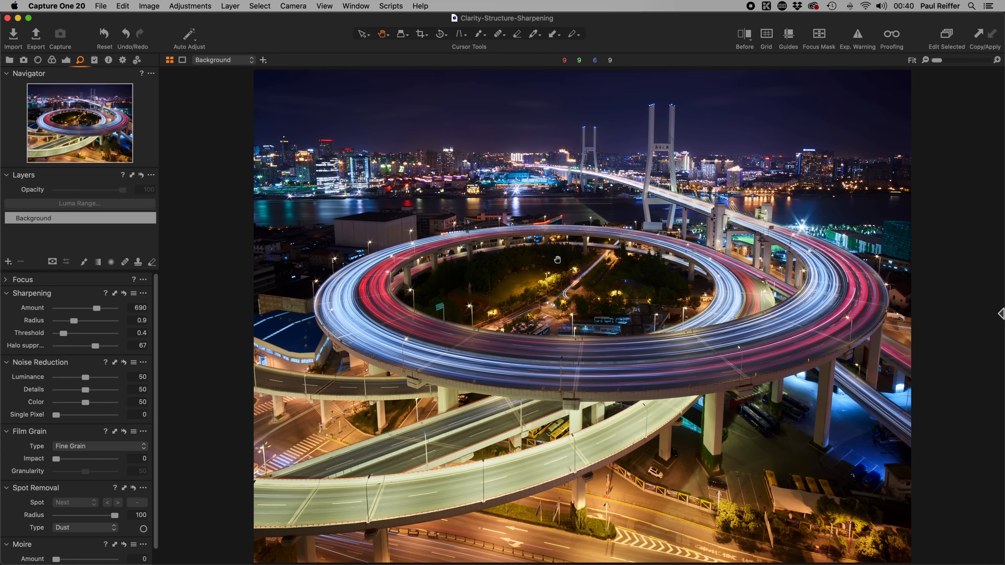
drag(97, 308, 87, 309)
- Open the black-and-white portrait of the man in the fur hat and set its Clarity to 68
click(1001, 314)
scroll(963, 323, down, 10)
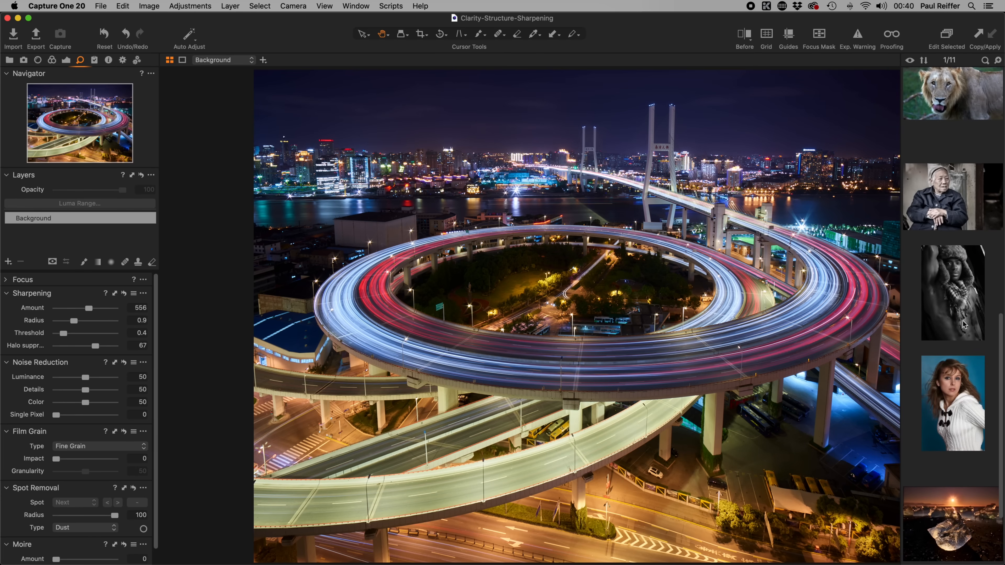
click(959, 288)
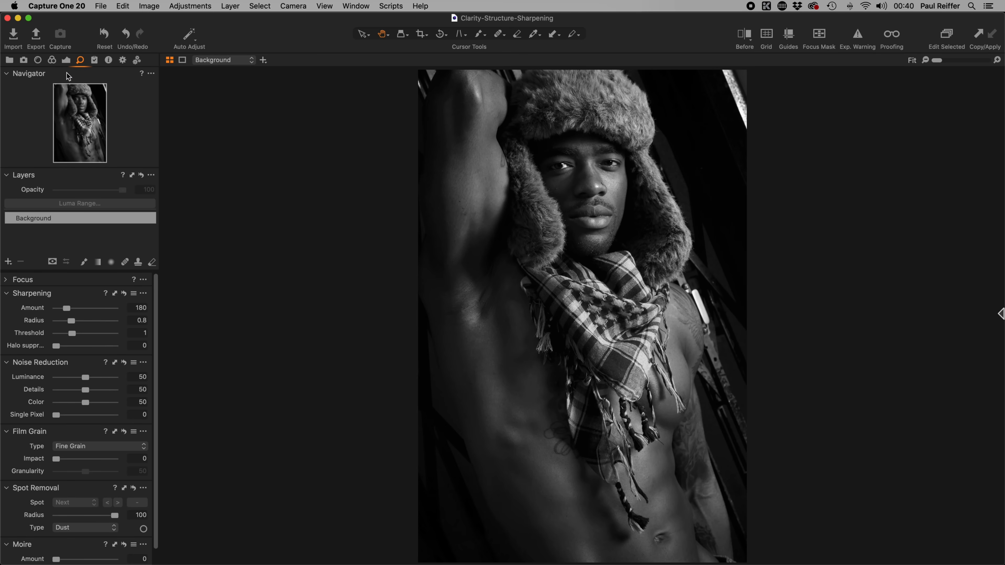
click(65, 60)
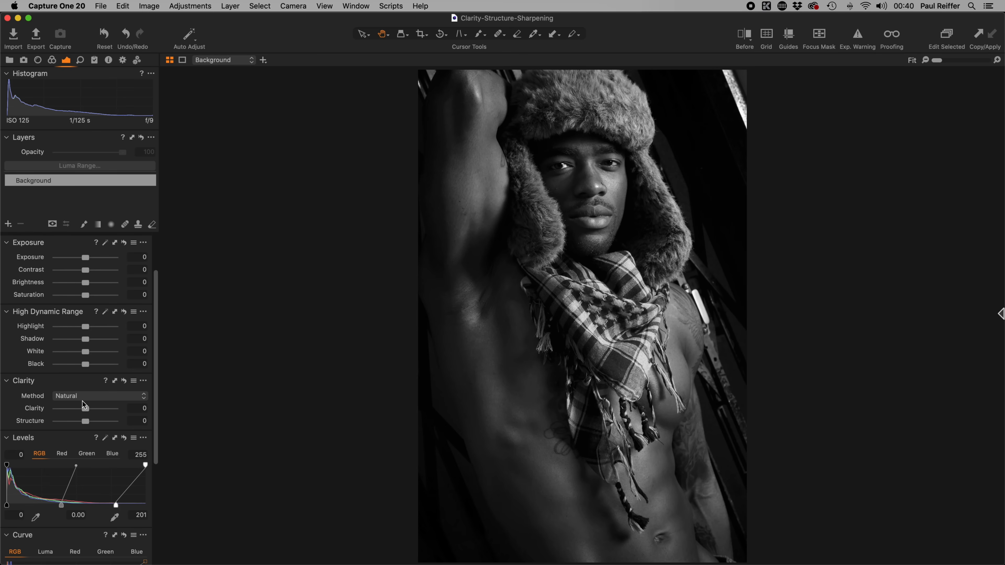
click(106, 409)
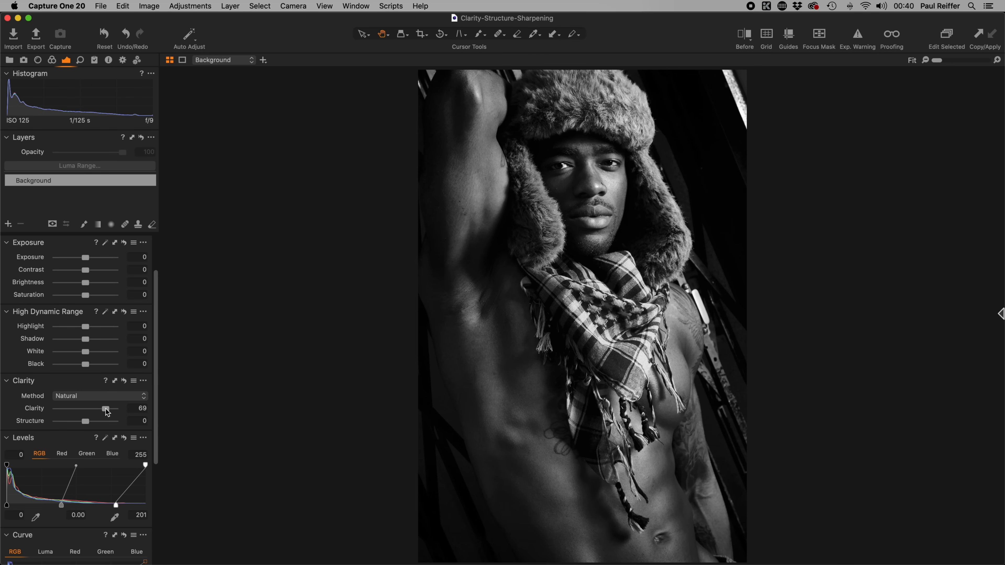
mouse_move(106, 412)
mouse_down()
mouse_move(91, 411)
mouse_move(106, 412)
mouse_up()
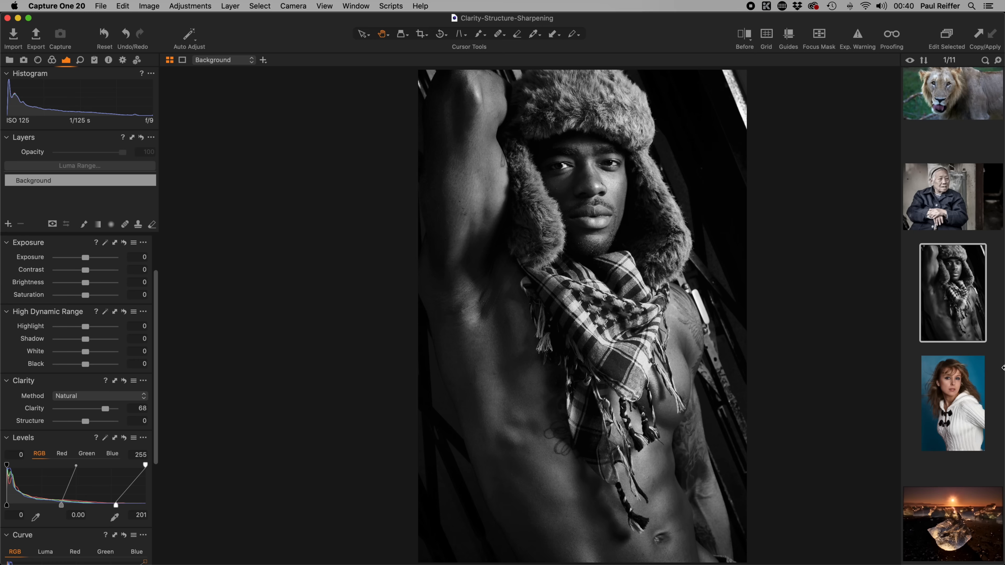
- Open the portrait of the seated elderly woman and set Clarity to 79 and Structure to 64
mouse_move(1001, 366)
click(973, 195)
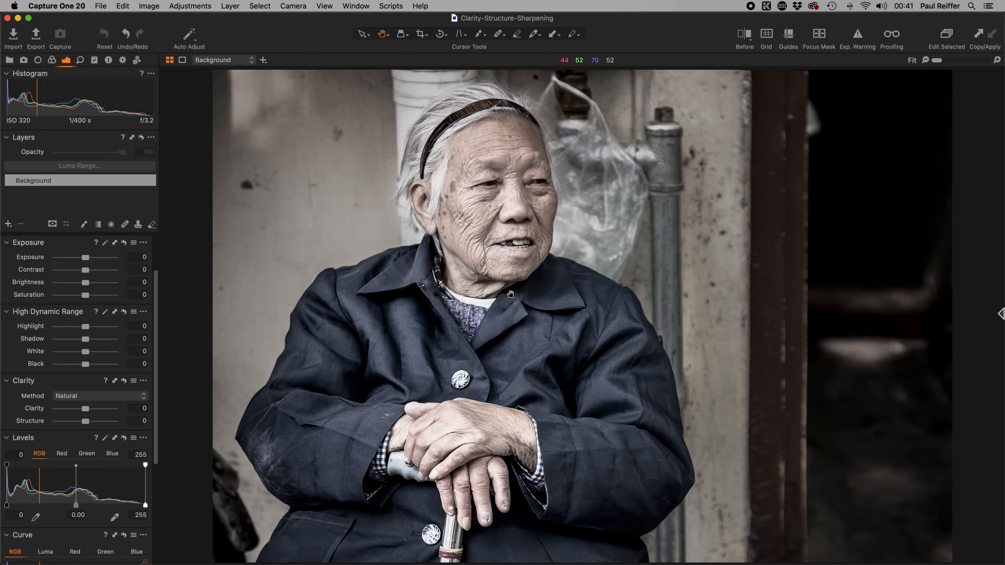
click(108, 409)
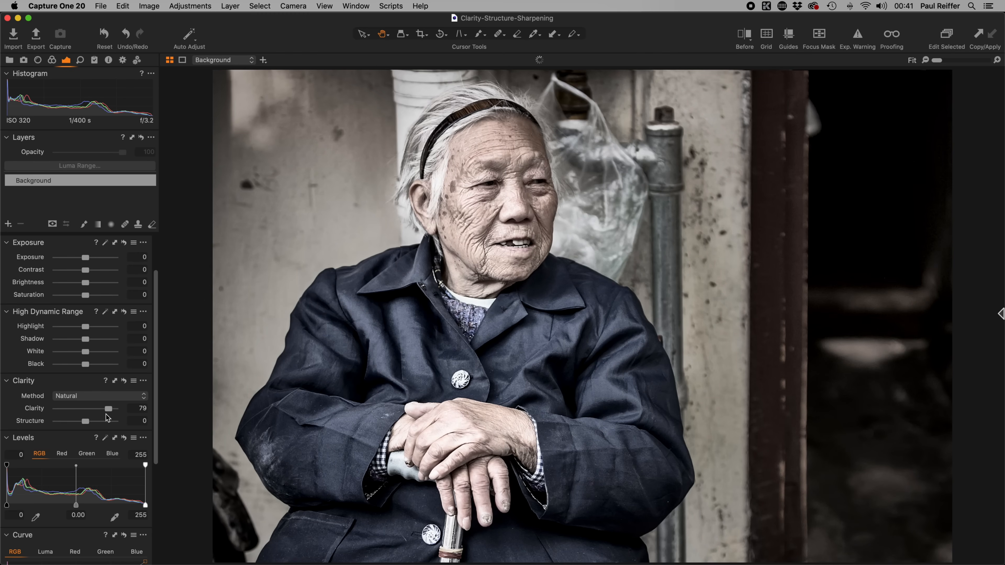
click(105, 421)
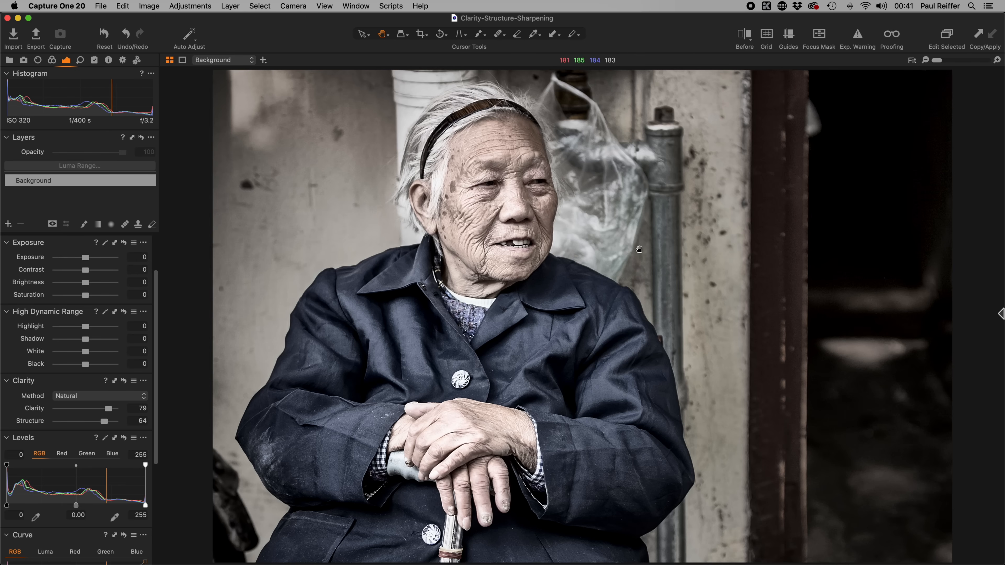
mouse_move(1002, 314)
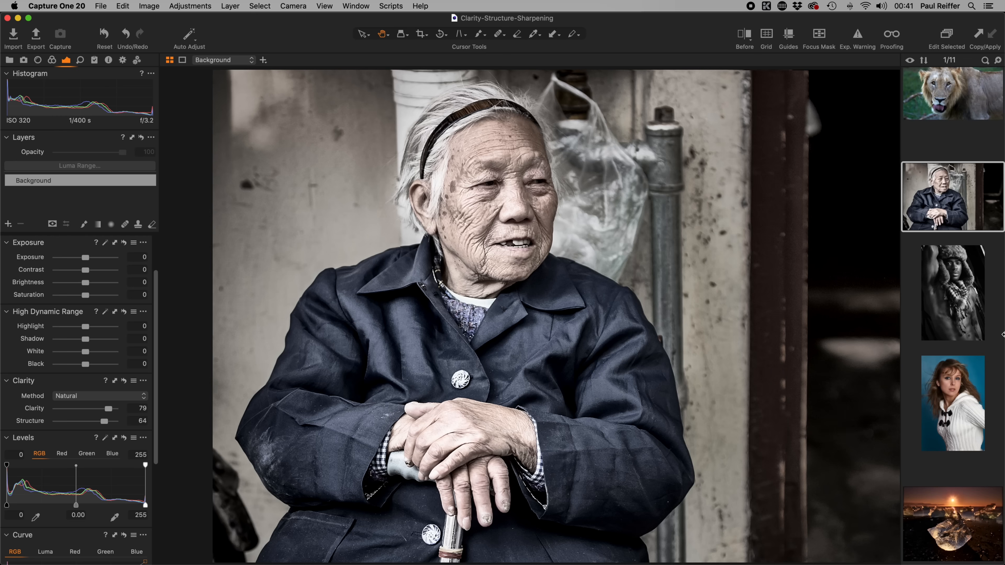
- Open the portrait of the woman in the white sweater and show the Face Masked layer's mask over her face
click(962, 400)
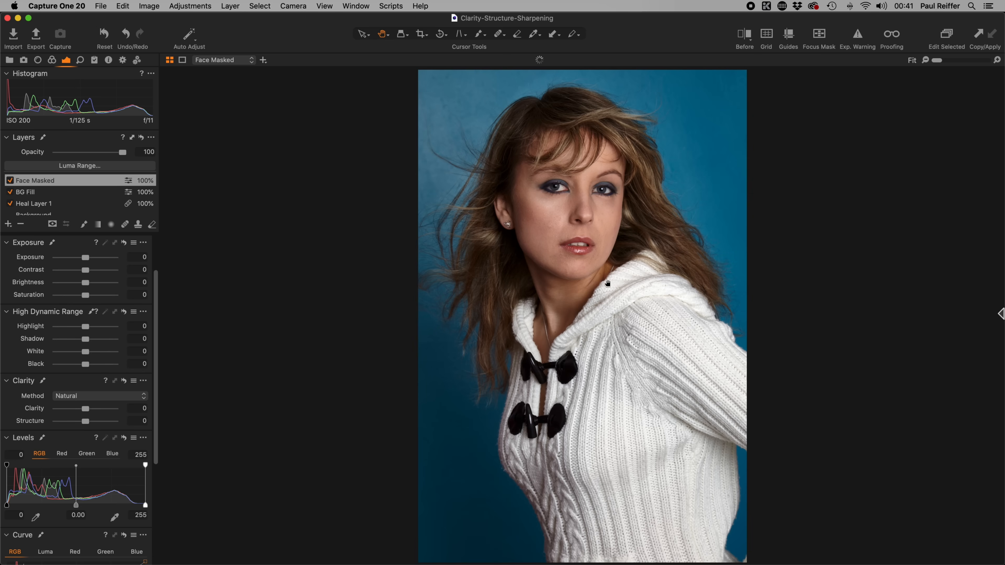
key(m)
key(m)
double_click(576, 218)
drag(523, 235, 447, 255)
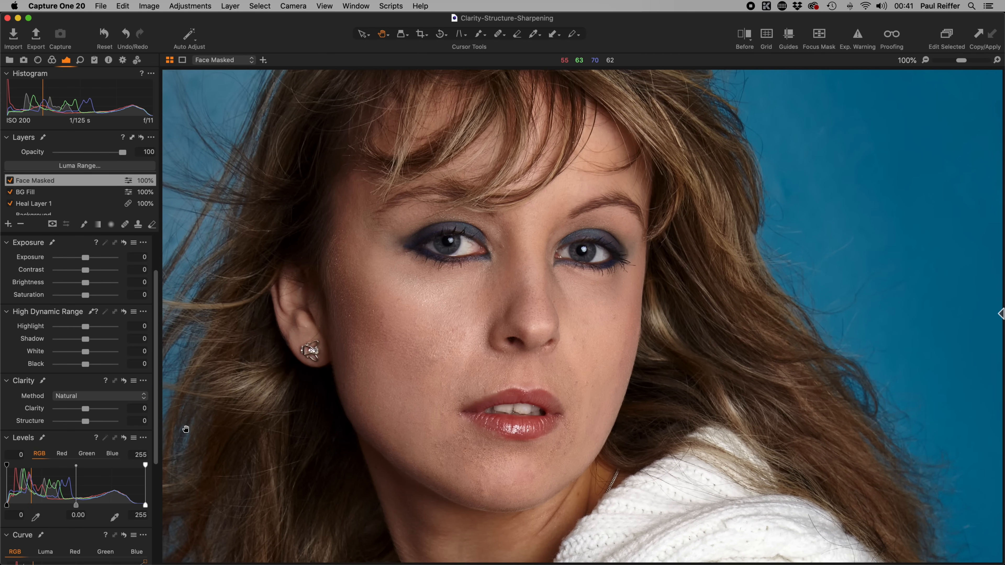
key(m)
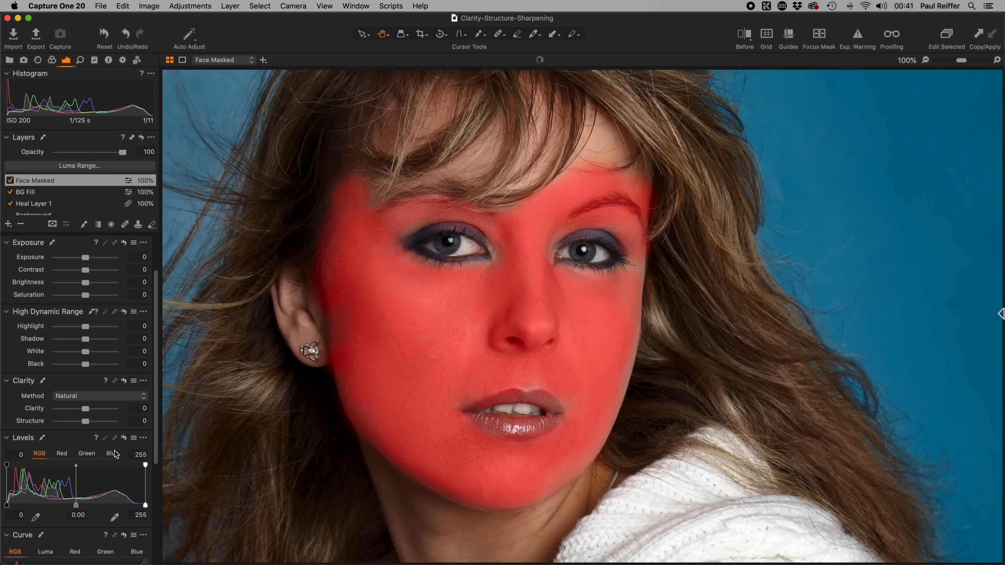
- Soften the woman's skin on the Face Masked layer by setting Clarity to -93 and Structure to -15
mouse_move(85, 411)
mouse_down()
mouse_move(58, 412)
mouse_move(81, 424)
mouse_up()
click(84, 421)
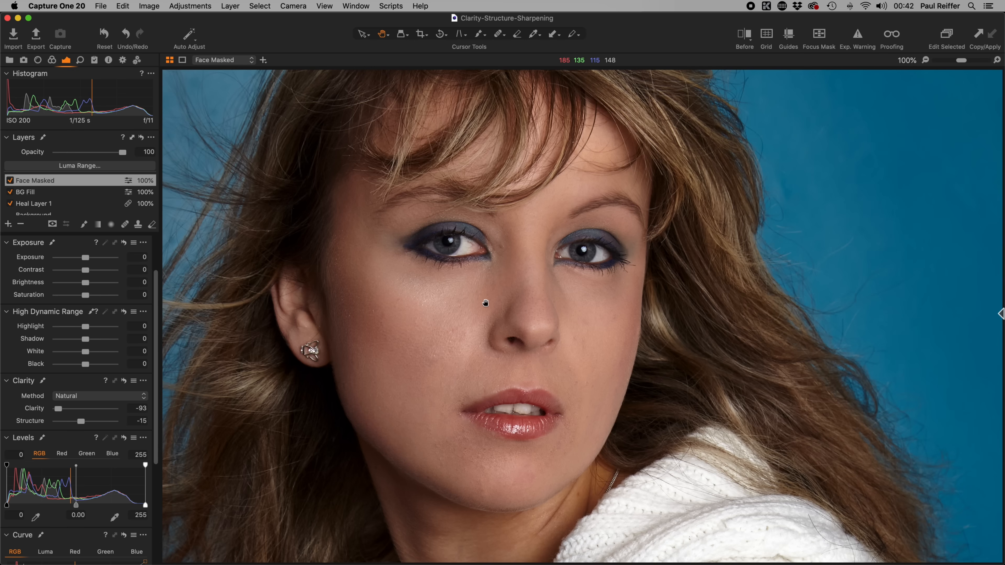
key(super+0)
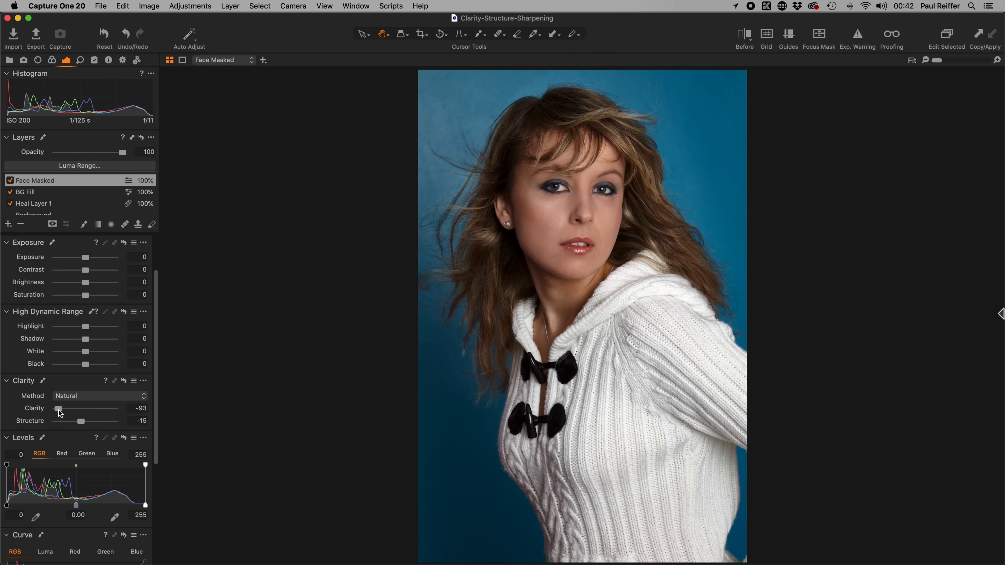
- Open the sunset photo of ice on the black beach, check the Sky layer's mask and set its Clarity to -100
key(super+b)
click(952, 529)
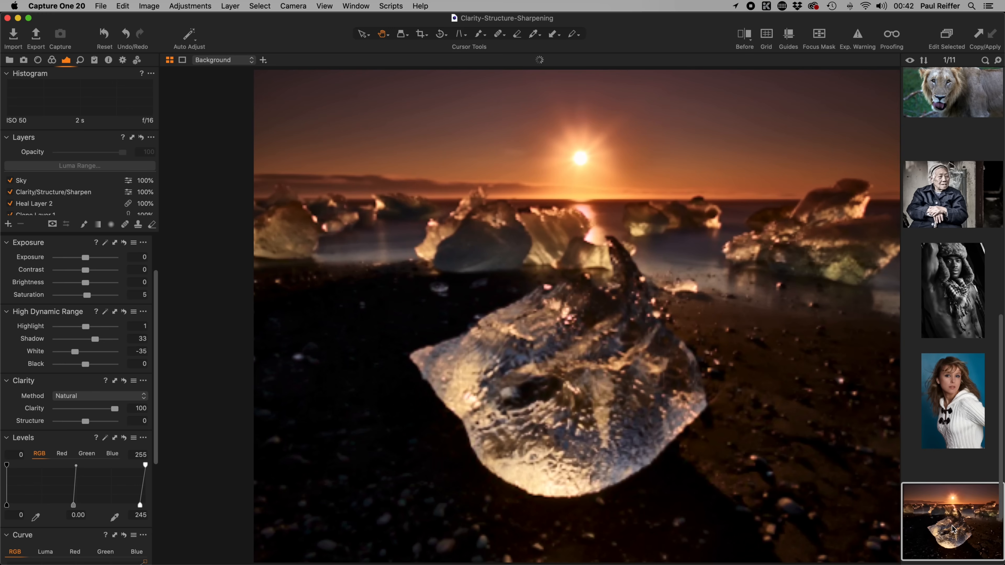
key(super+b)
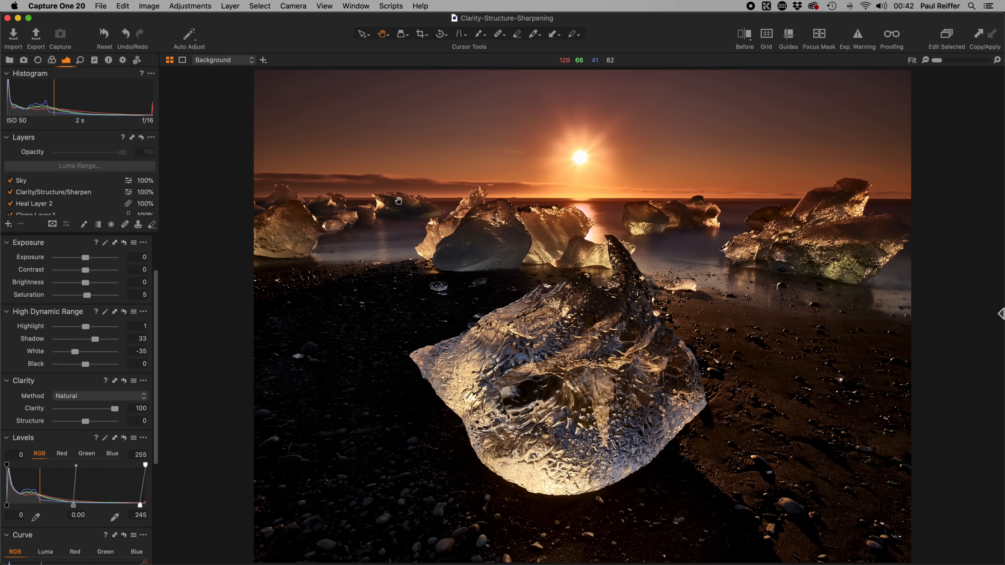
click(36, 180)
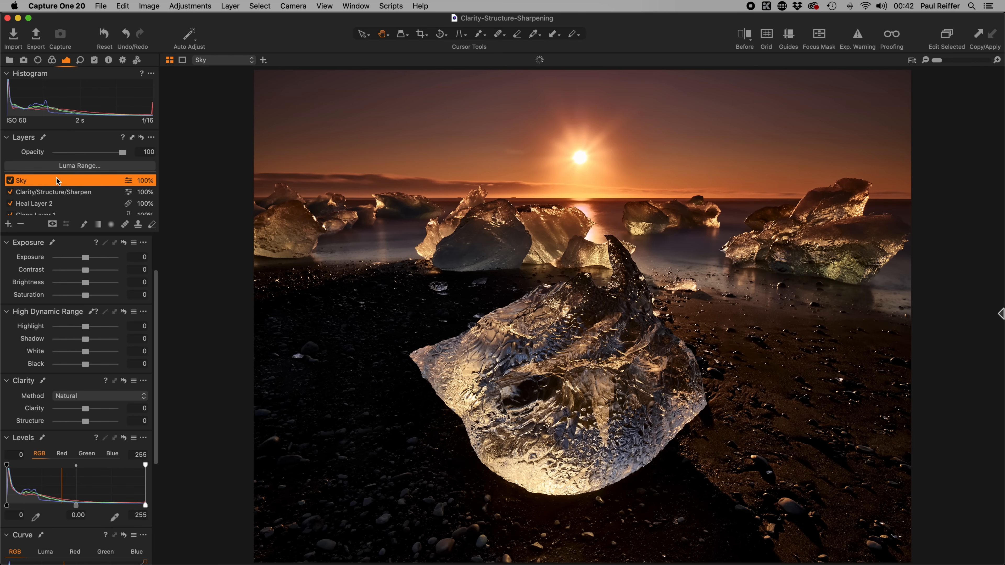
key(m)
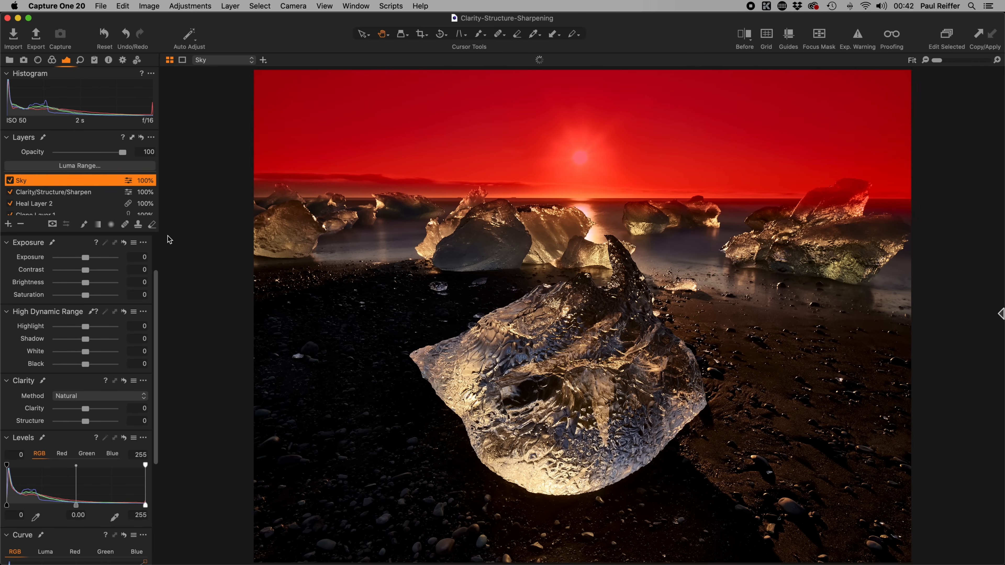
key(m)
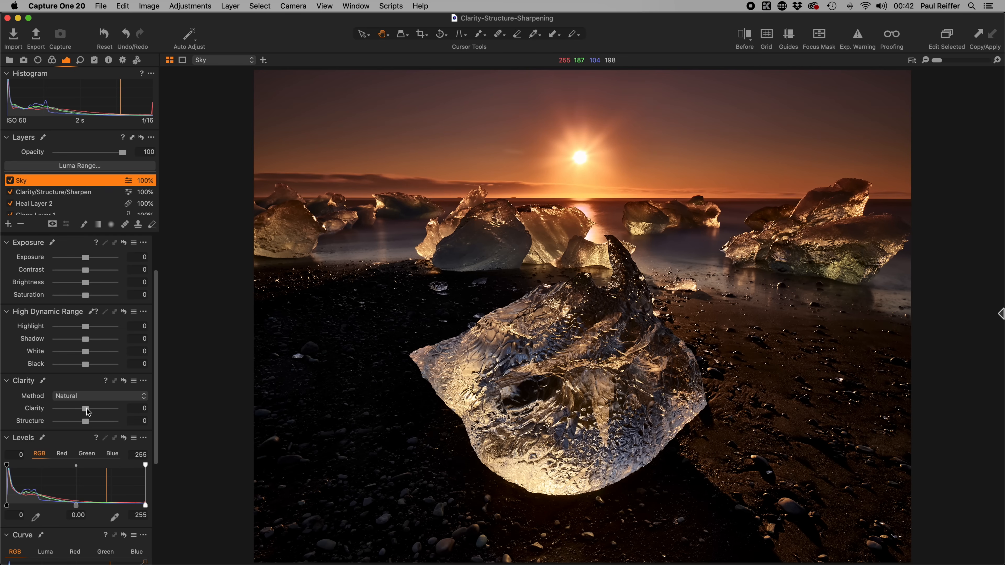
drag(88, 412, 27, 411)
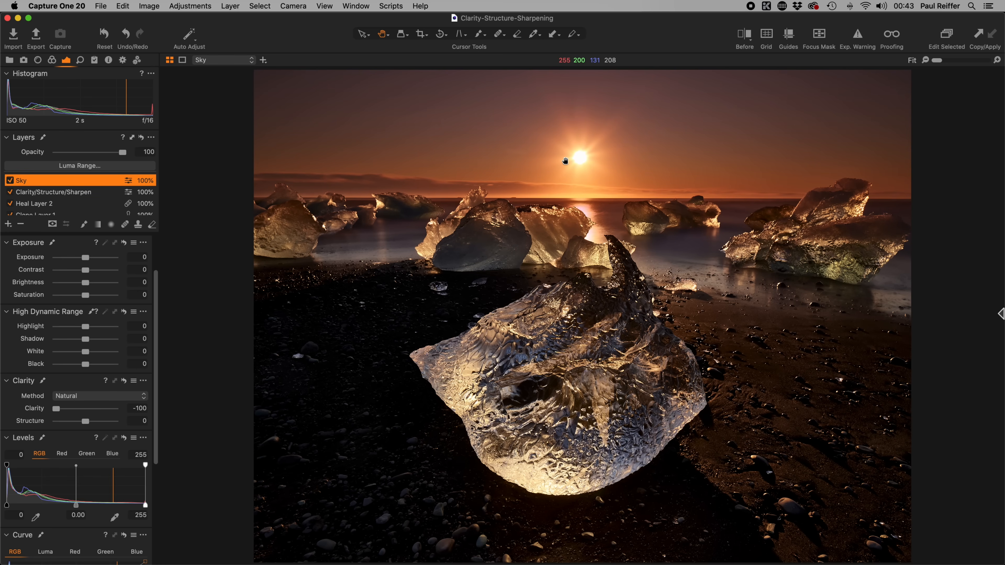
- Open the Clarity, Structure and Sharpening test chart and inspect the mask of each of its three layers
click(1001, 314)
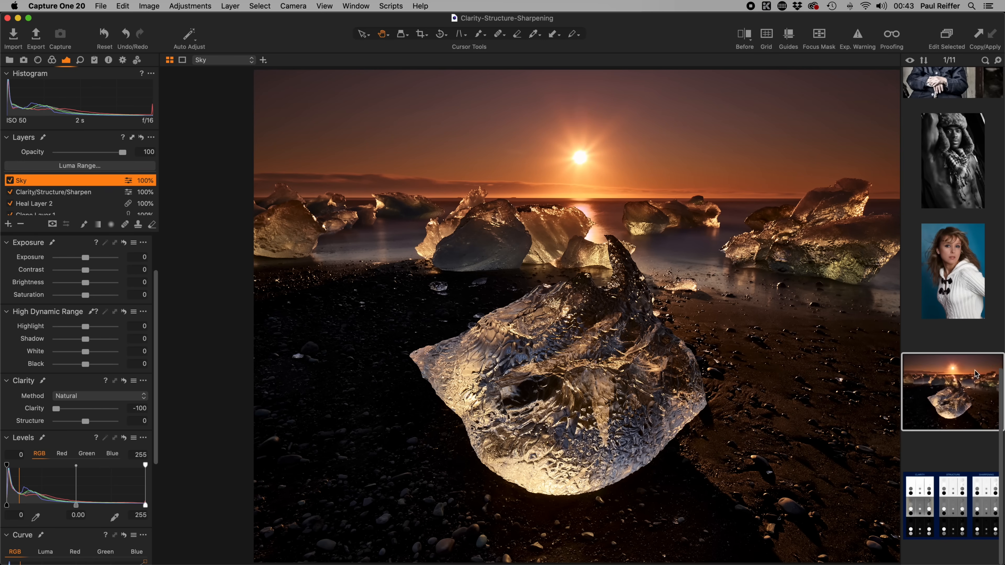
click(952, 515)
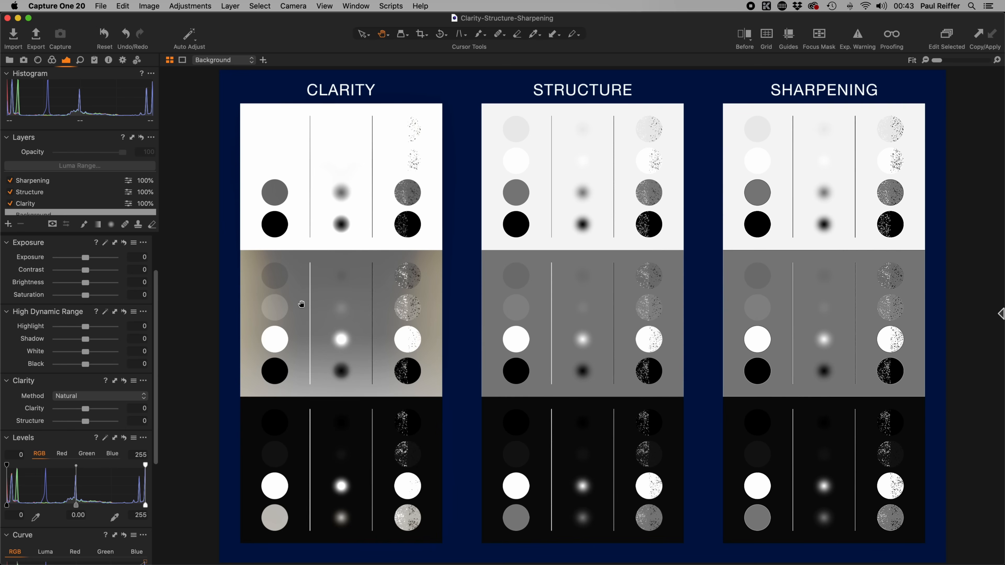
click(32, 204)
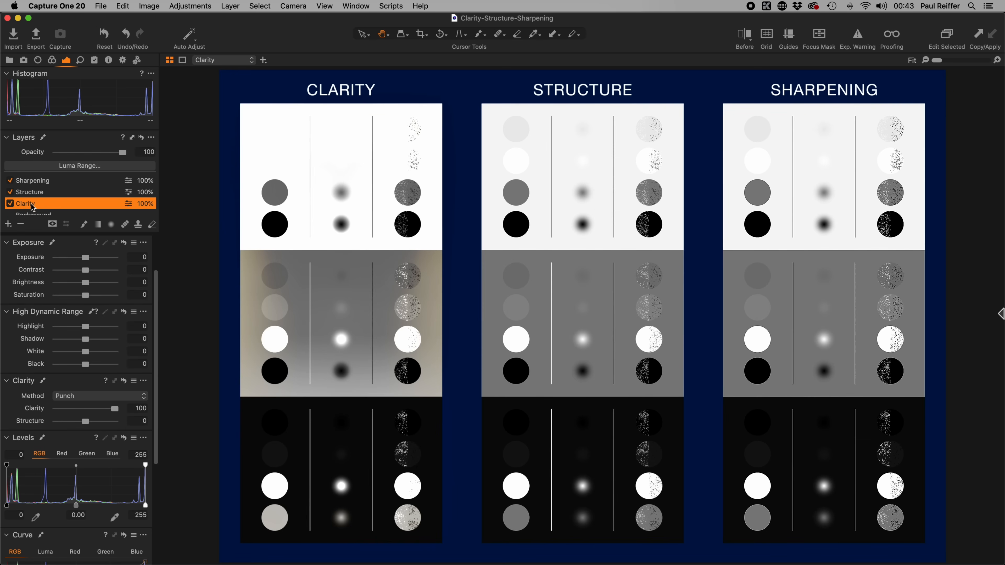
key(m)
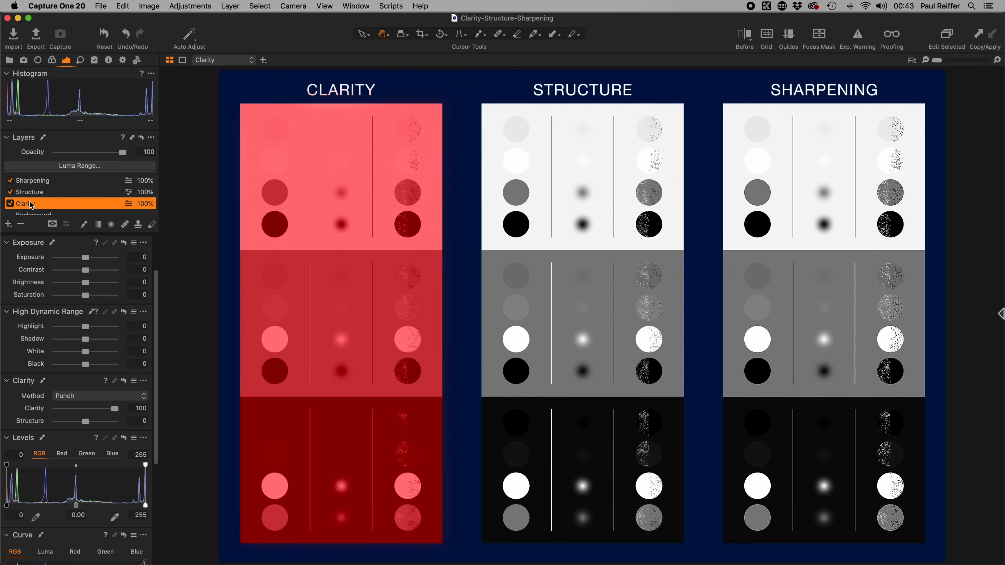
click(41, 192)
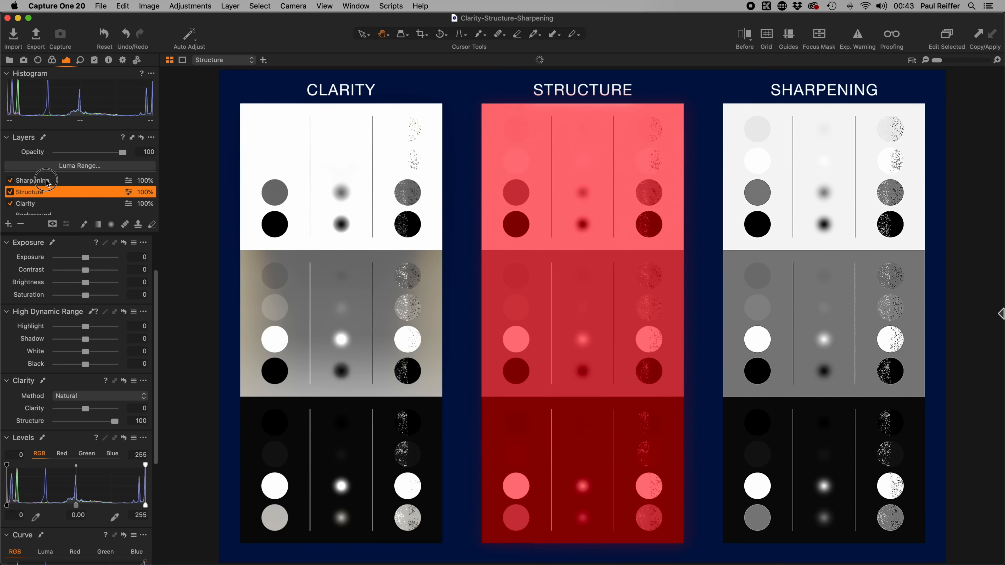
click(47, 182)
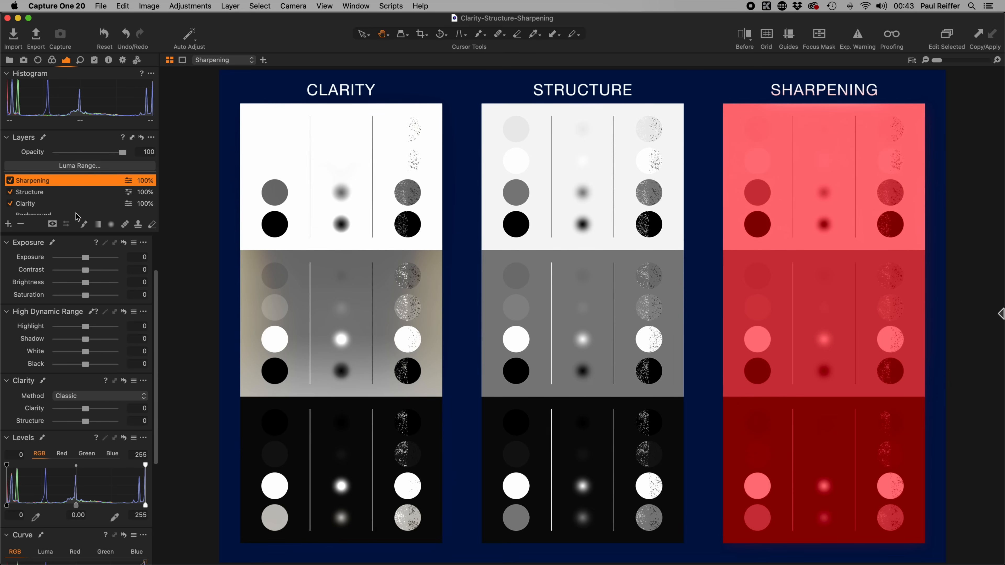
click(44, 204)
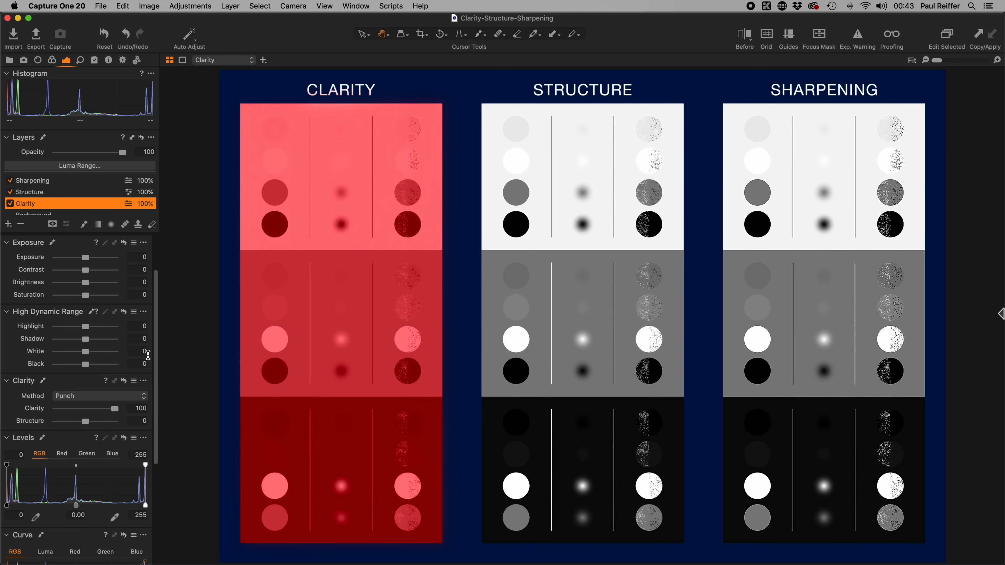
key(m)
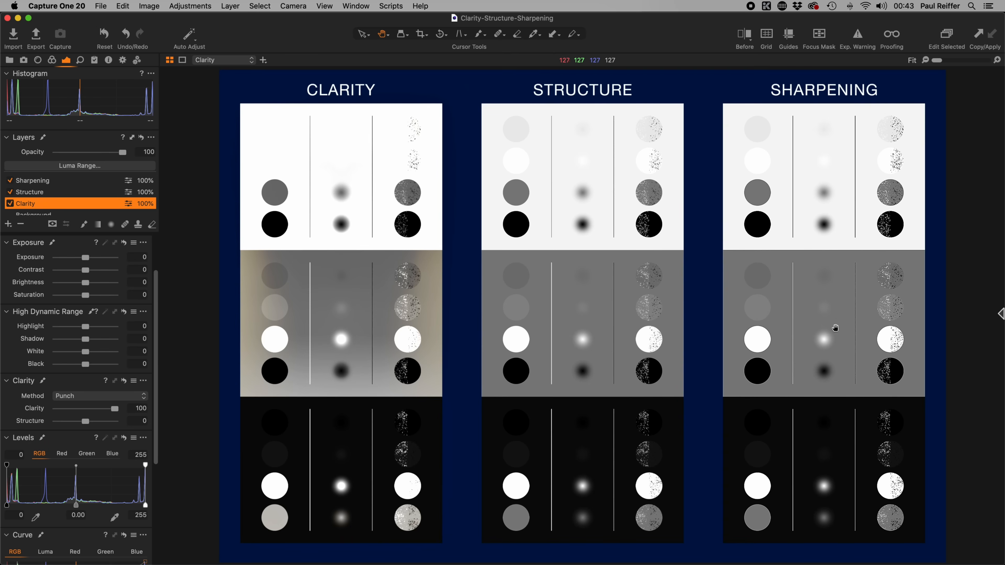
- Compare Halo suppression at 89 and 0 on the test chart's Sharpening layer, and set it to 82
click(862, 319)
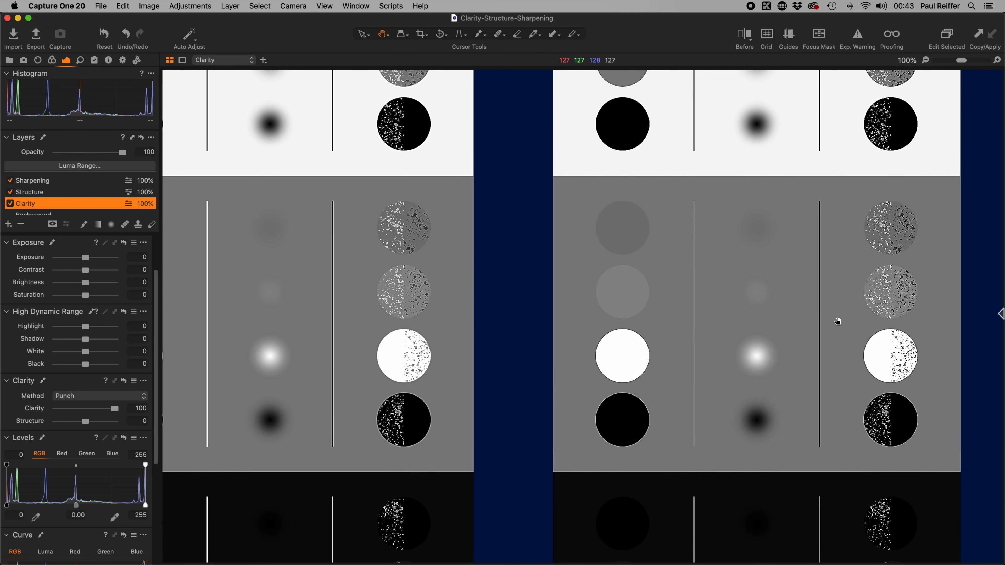
click(853, 313)
click(853, 312)
drag(848, 312, 588, 312)
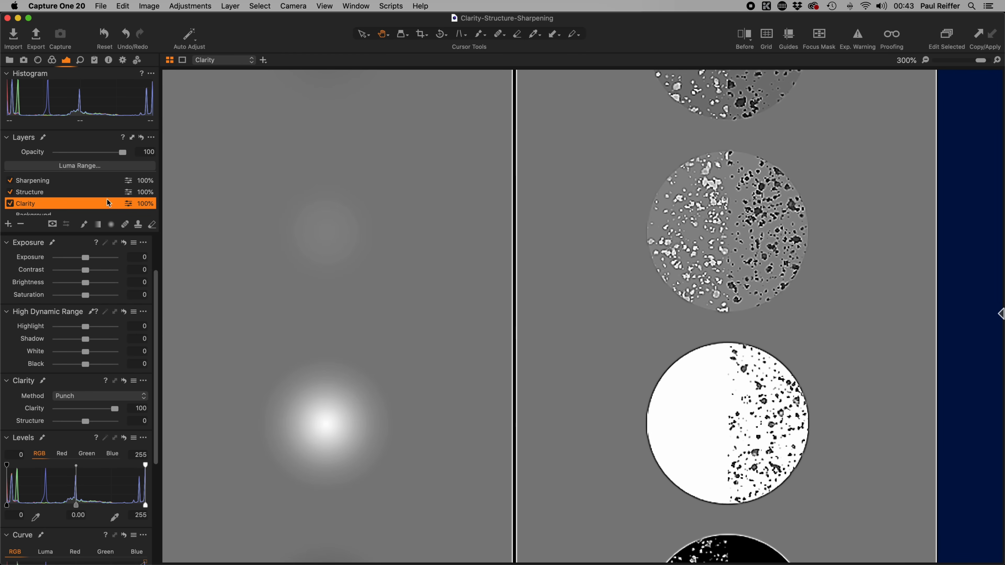
click(33, 182)
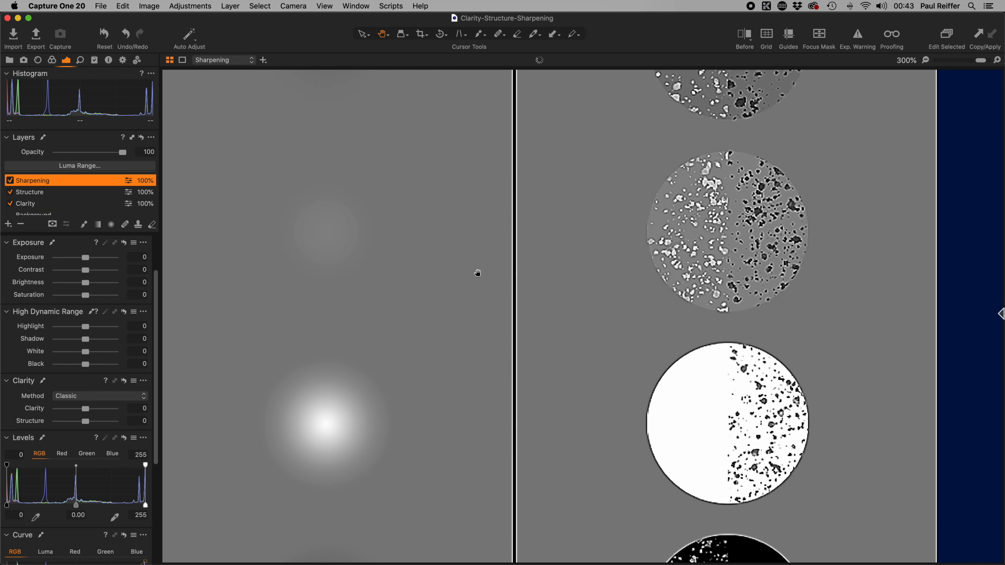
click(80, 60)
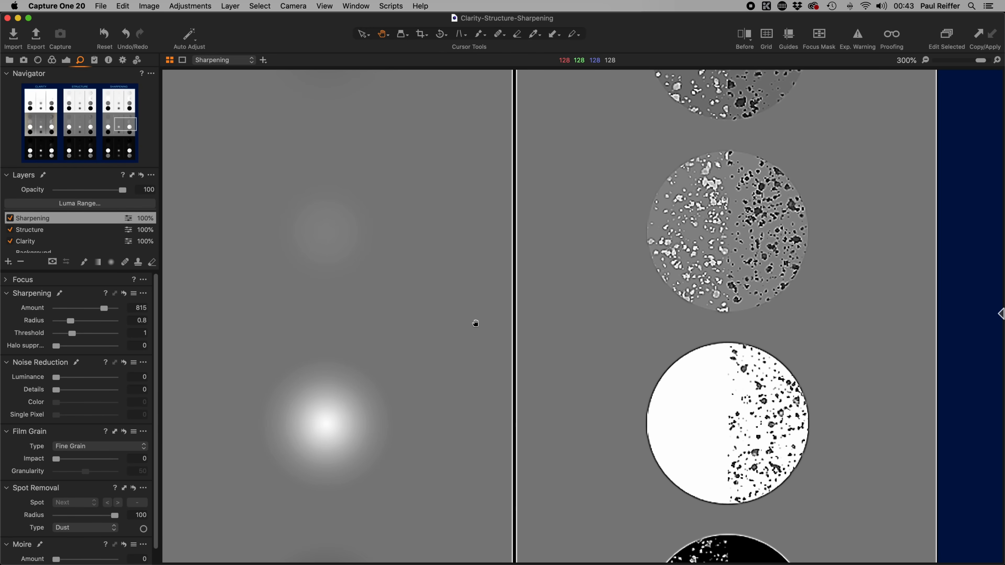
drag(52, 349, 110, 348)
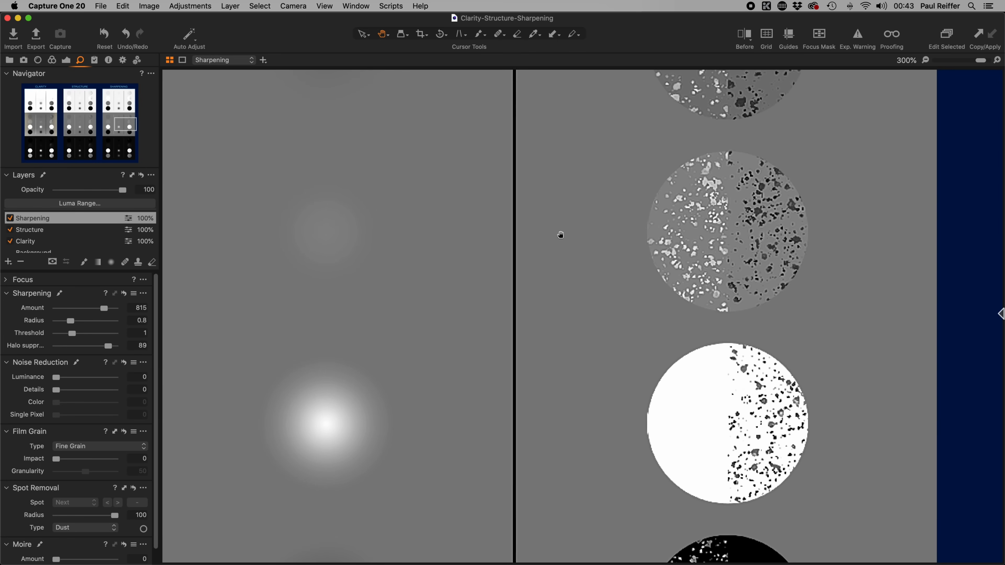
click(124, 294)
drag(110, 346, 24, 353)
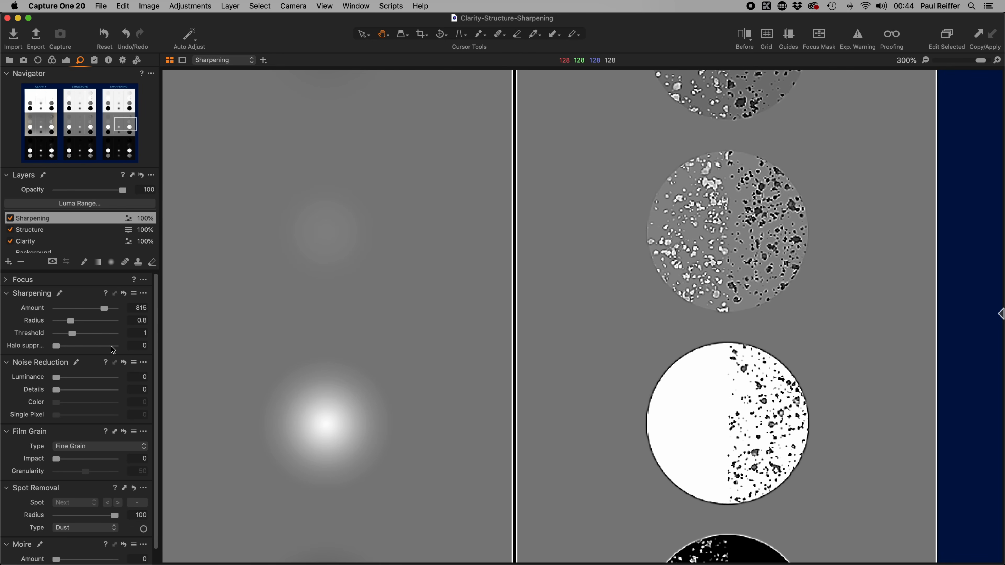
click(104, 347)
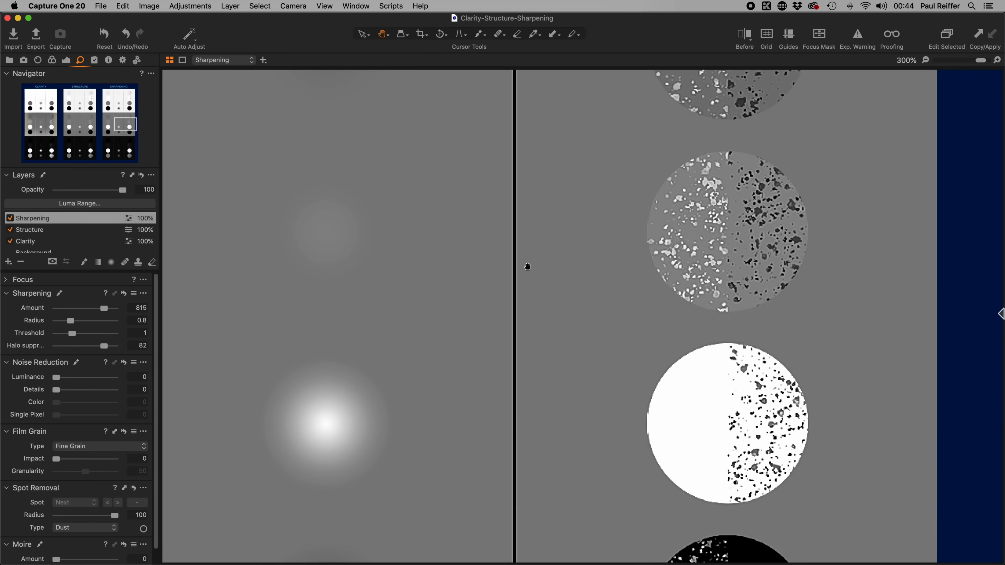
- Examine how Clarity affects the circles, lines and backgrounds in the chart's Clarity column, from the grey panel to the white one
click(456, 270)
click(342, 328)
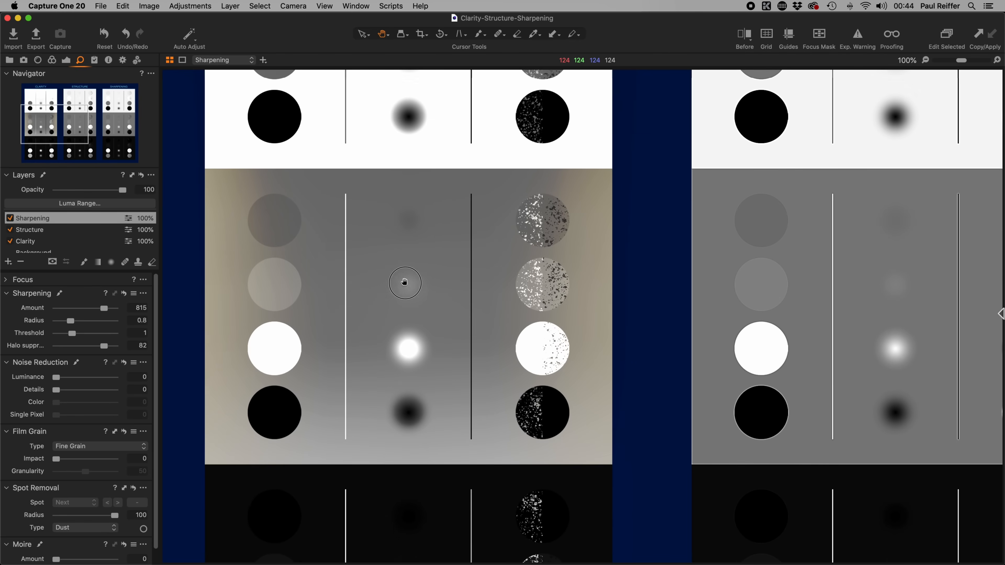
drag(404, 282, 480, 402)
drag(423, 296, 412, 337)
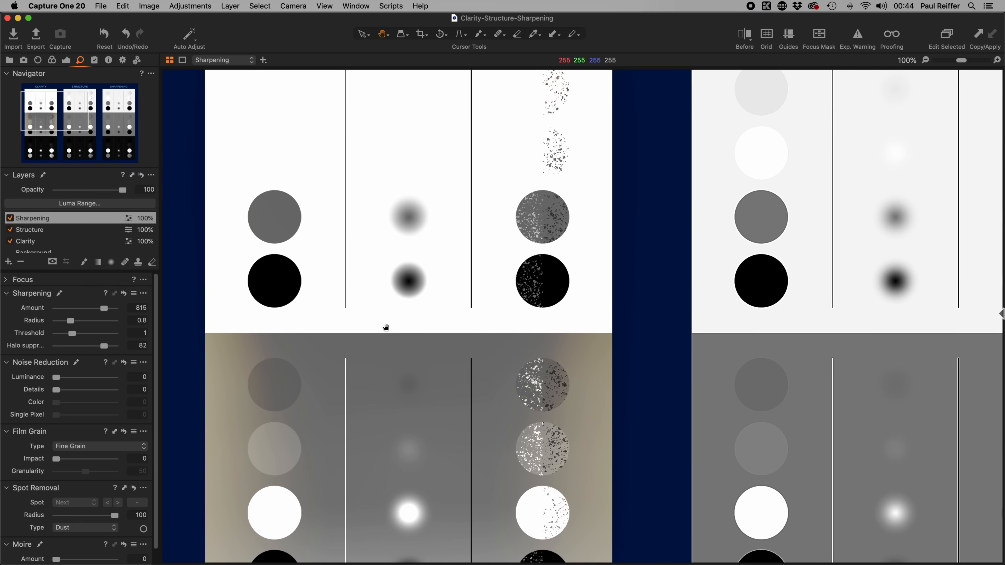
drag(372, 259, 386, 308)
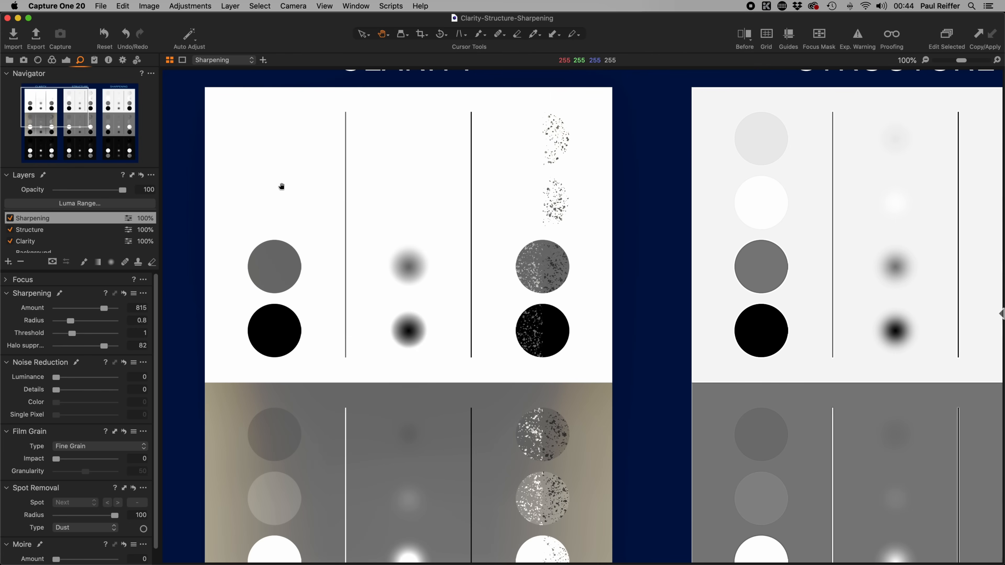
scroll(410, 325, down, 5)
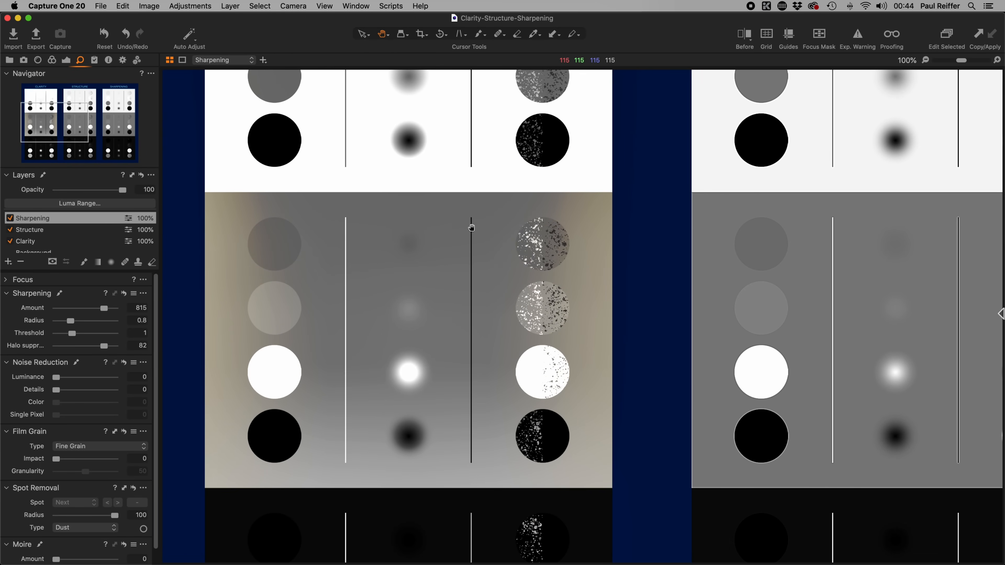
scroll(447, 352, down, 1)
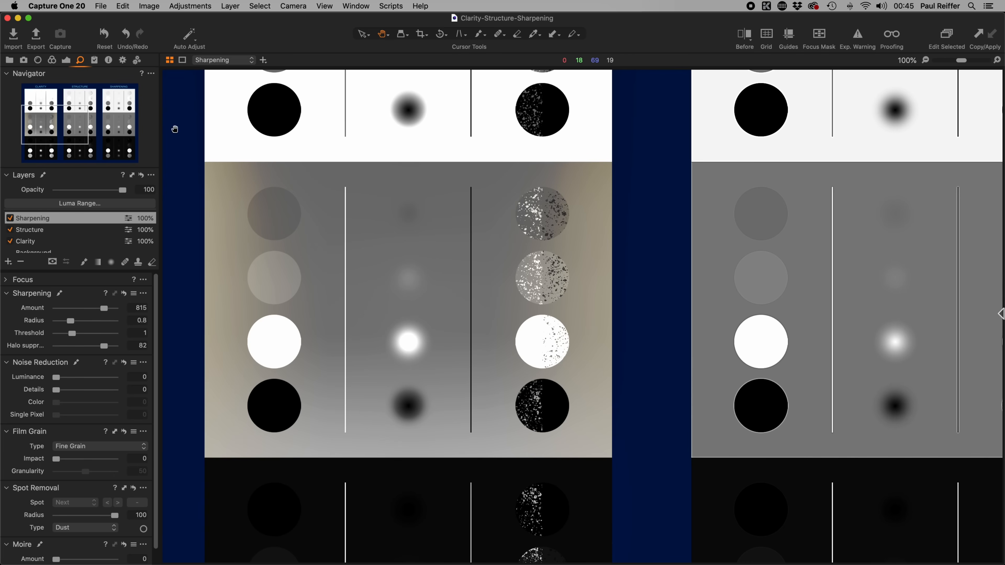
- Select the test chart's Clarity layer to check its settings and compare all three columns in full
click(66, 60)
click(81, 205)
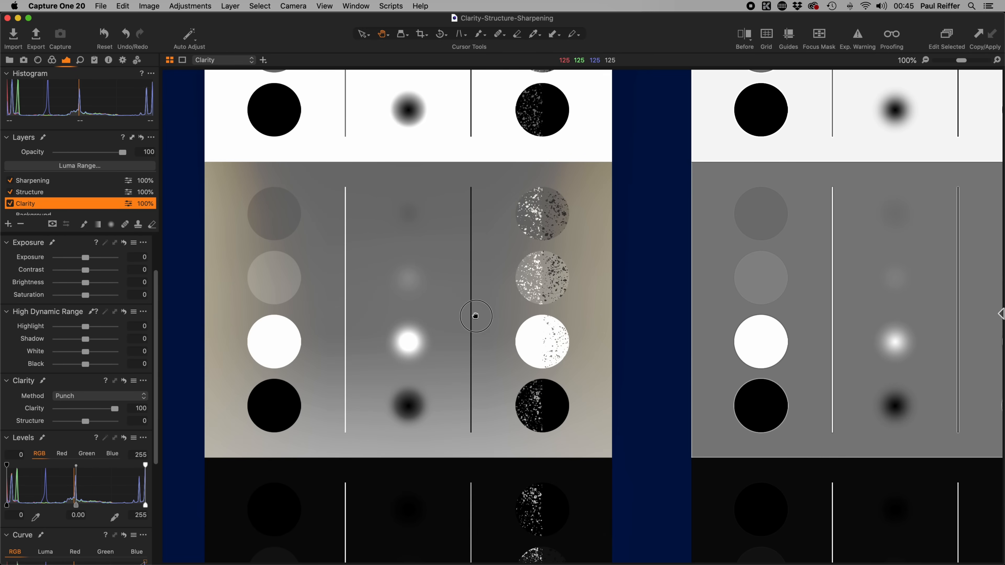
key(super+0)
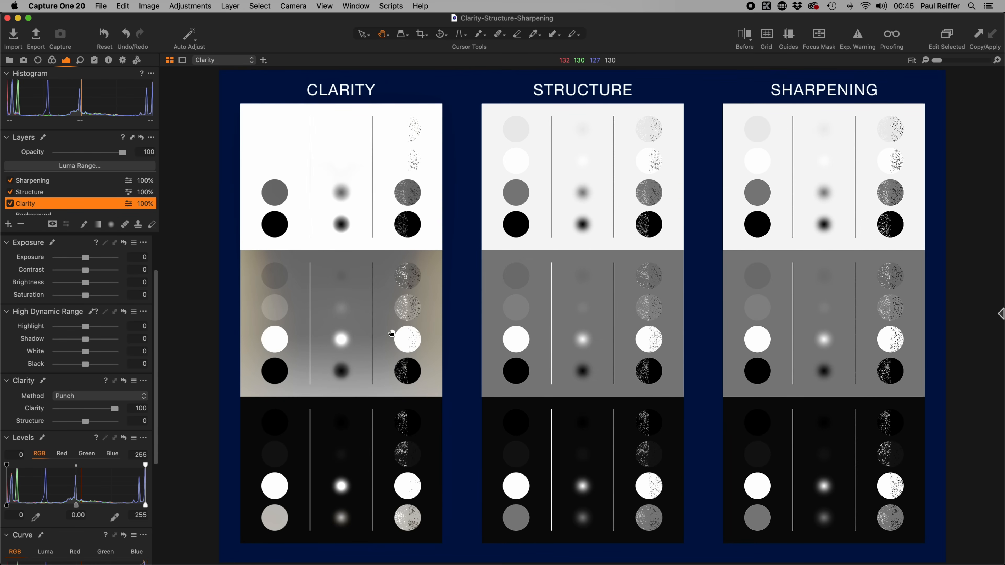